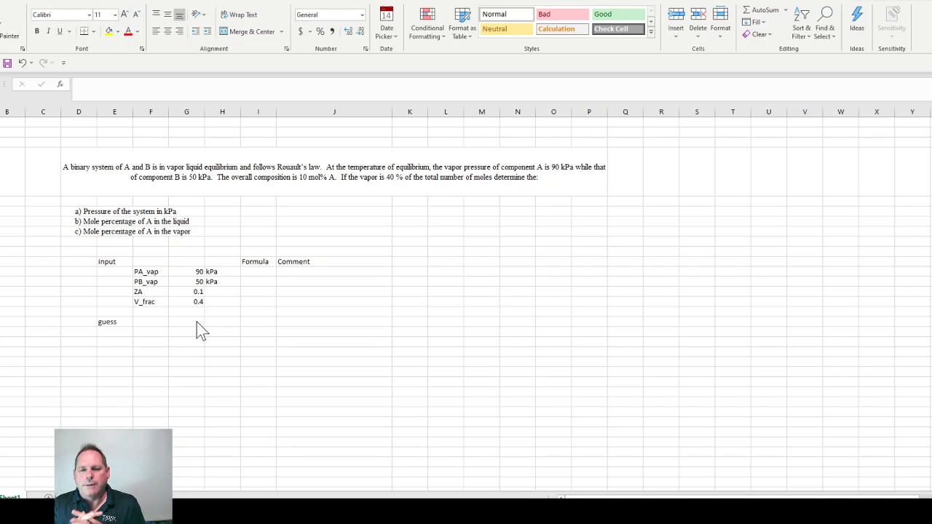
- Create named cells for the PA_vap, PB_vap, ZA and V_frac input values from the labels in their left column
click(143, 271)
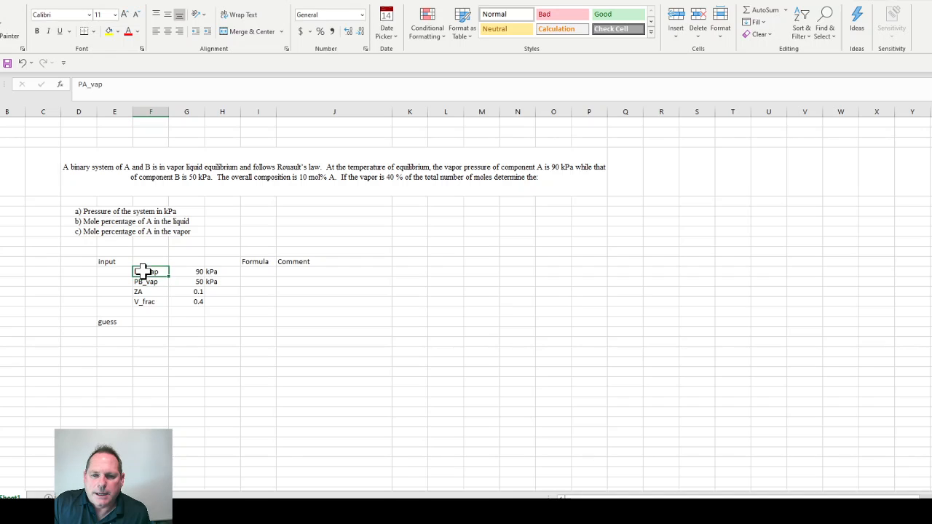
drag(145, 271, 193, 304)
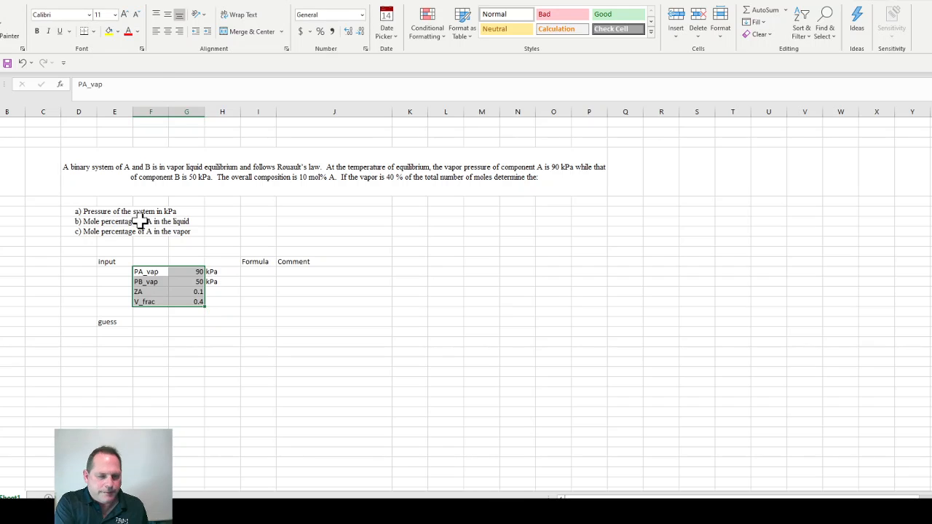
key(ctrl+shift+F3)
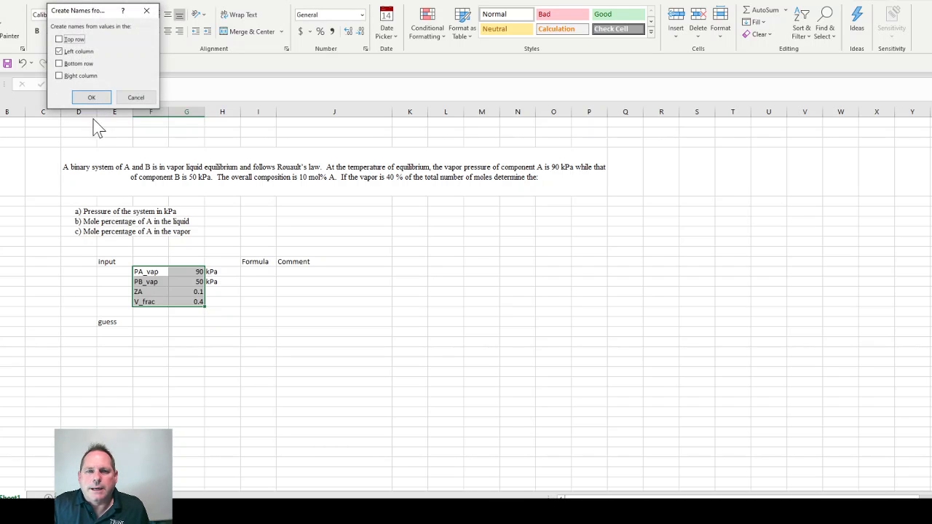
click(90, 97)
- Add the variable P to the guess section with an initial value of 60
click(187, 325)
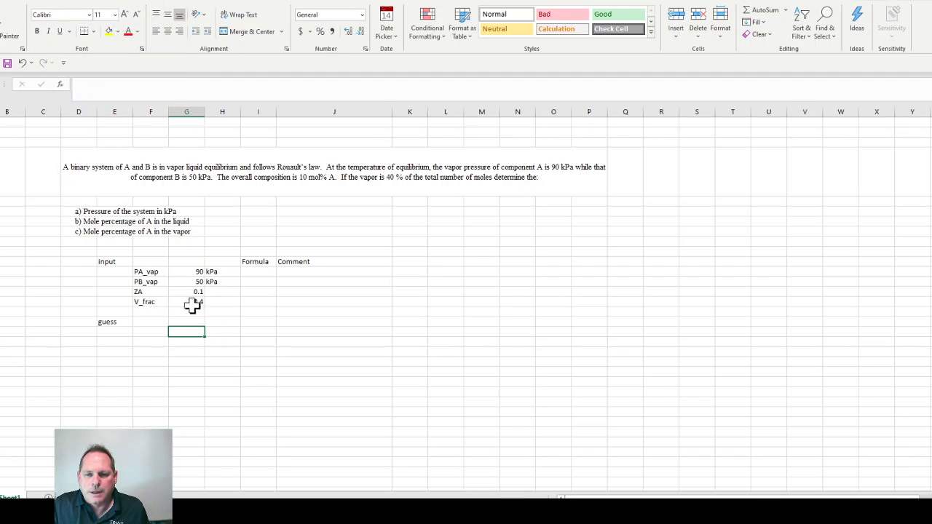
click(151, 322)
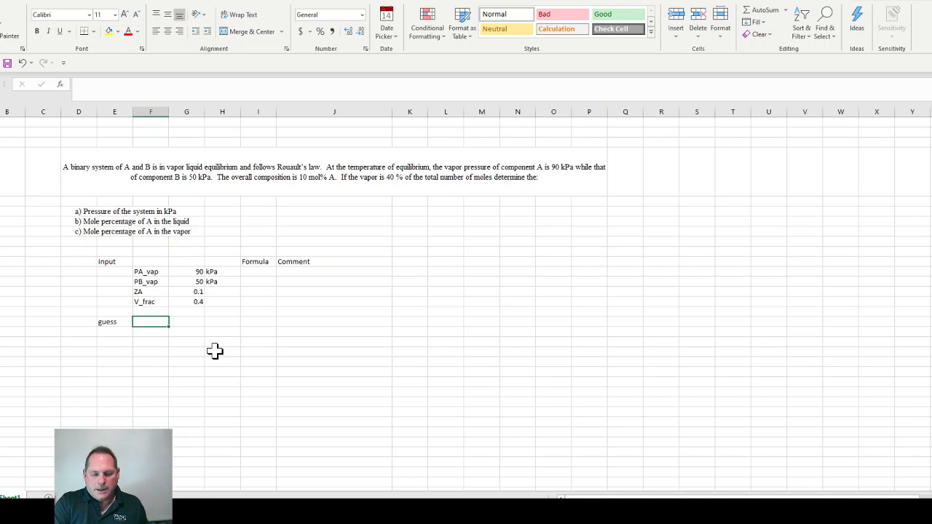
text(P)
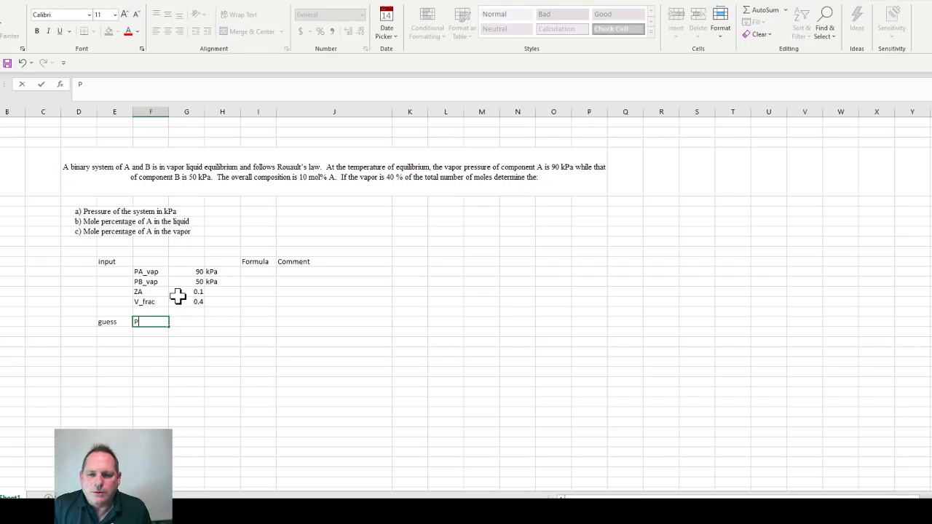
click(183, 322)
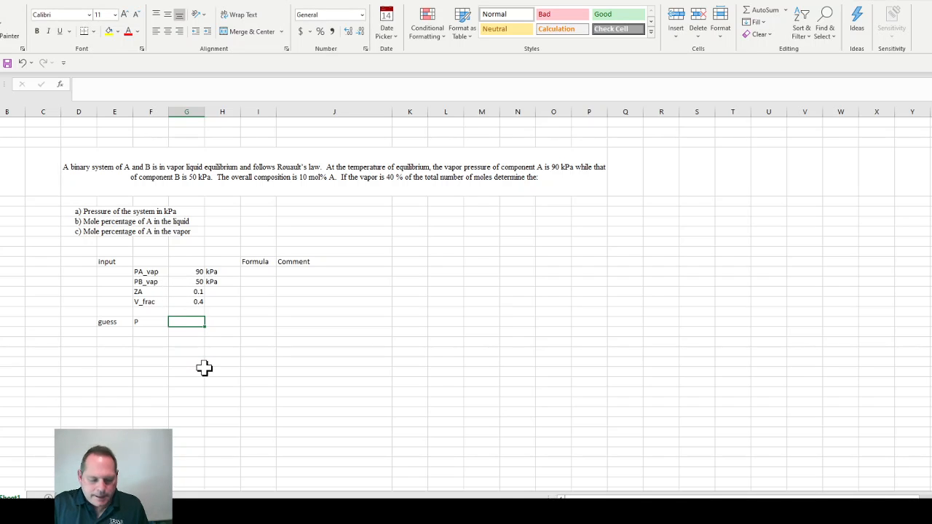
text(6)
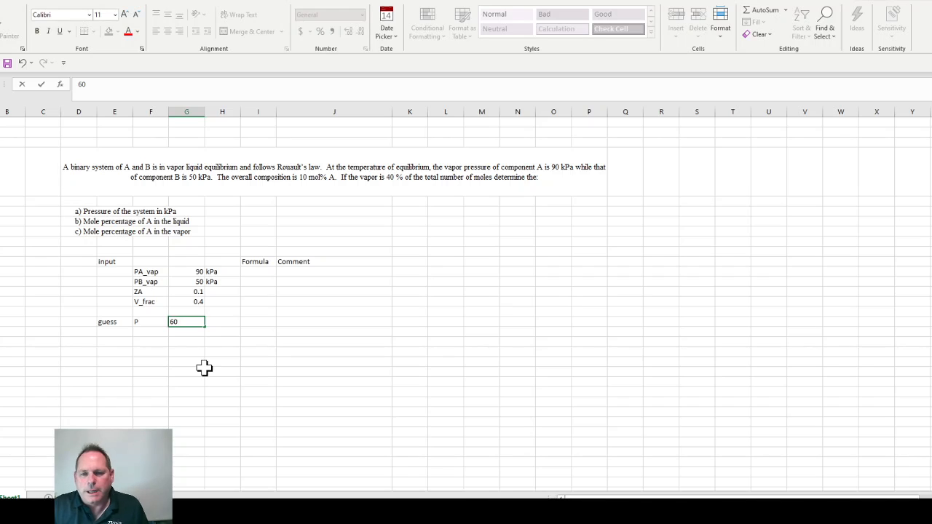
text(0)
- Label the two rows below P in the guess section XA and YA
click(145, 332)
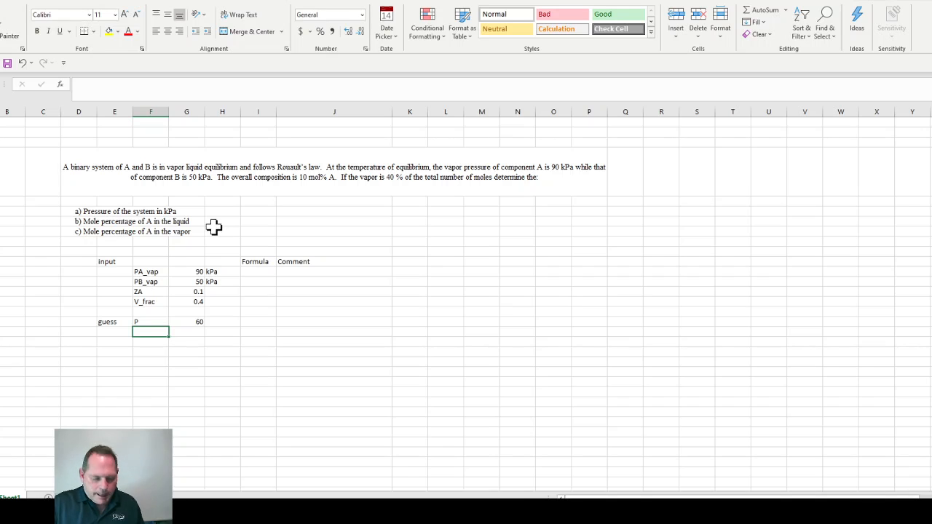
text(XA)
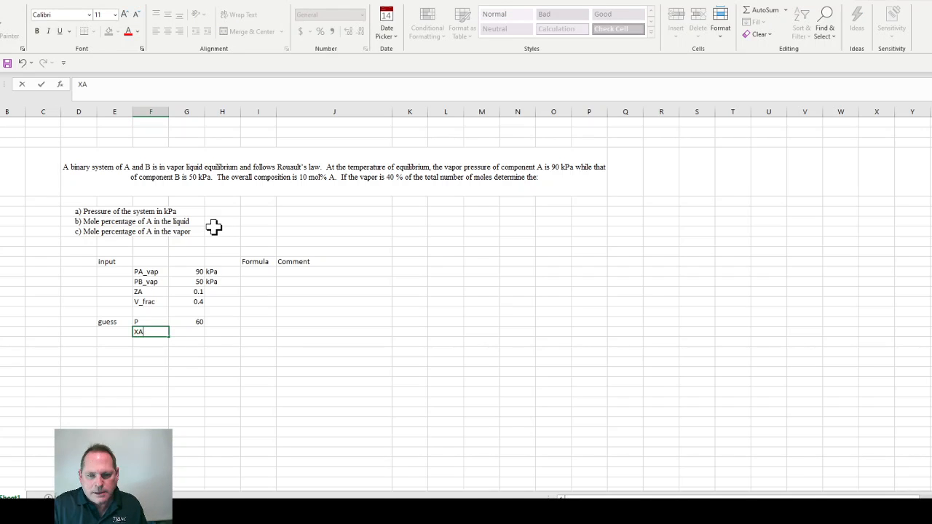
click(147, 342)
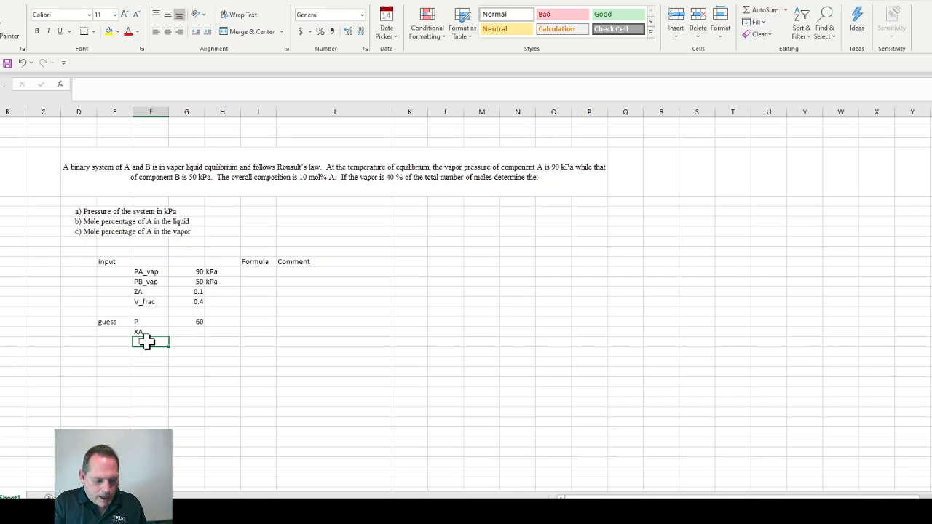
text(YA)
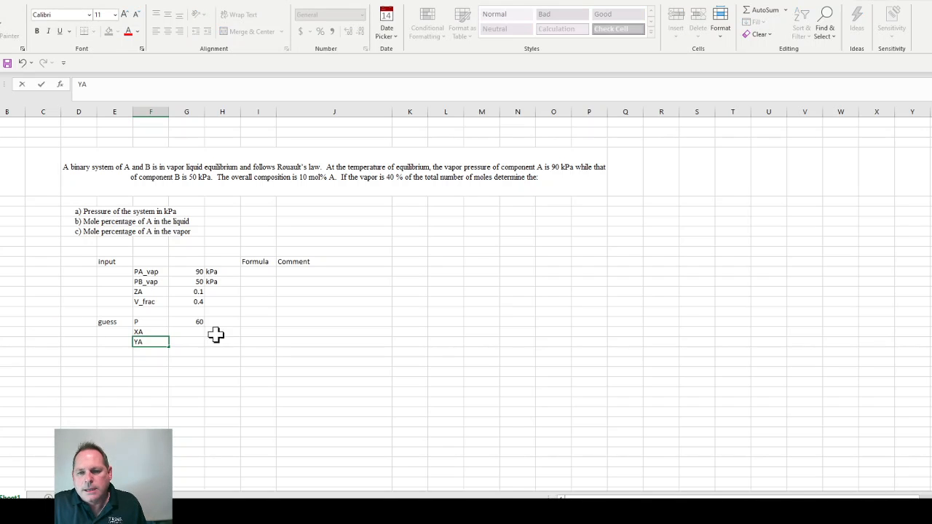
- Enter initial guesses of 0.05 for XA and 0.15 for YA
click(193, 332)
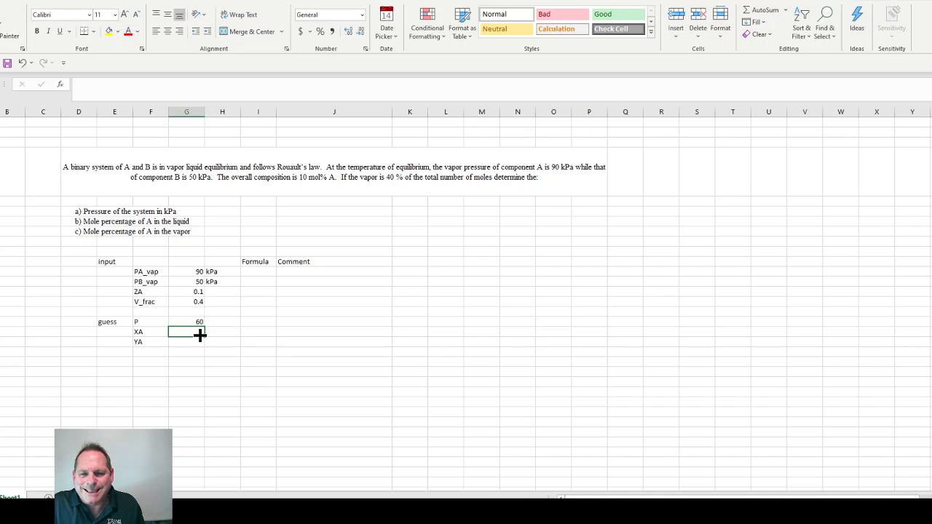
text(0.)
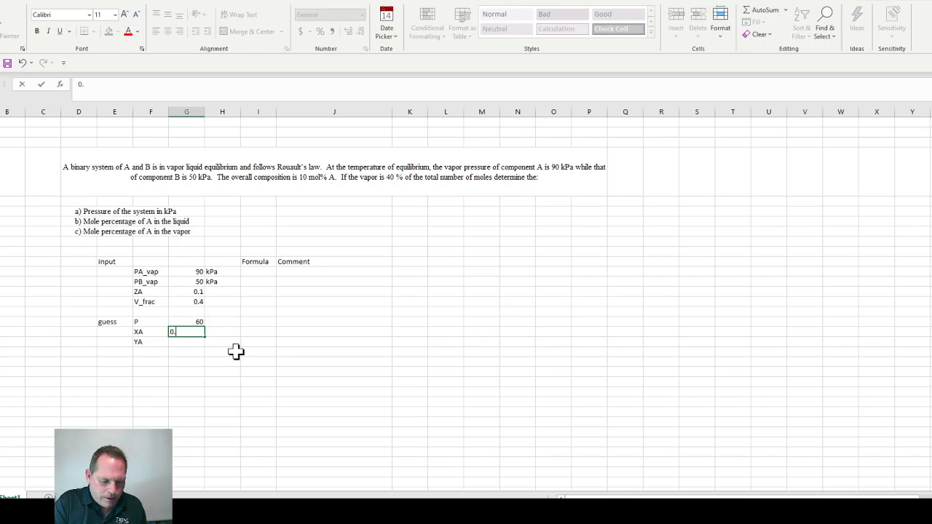
text(05)
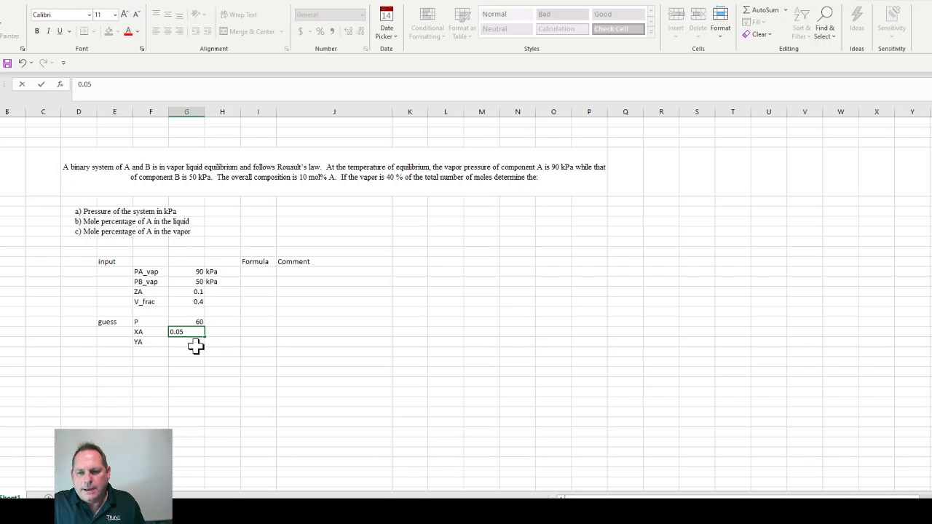
key(Return)
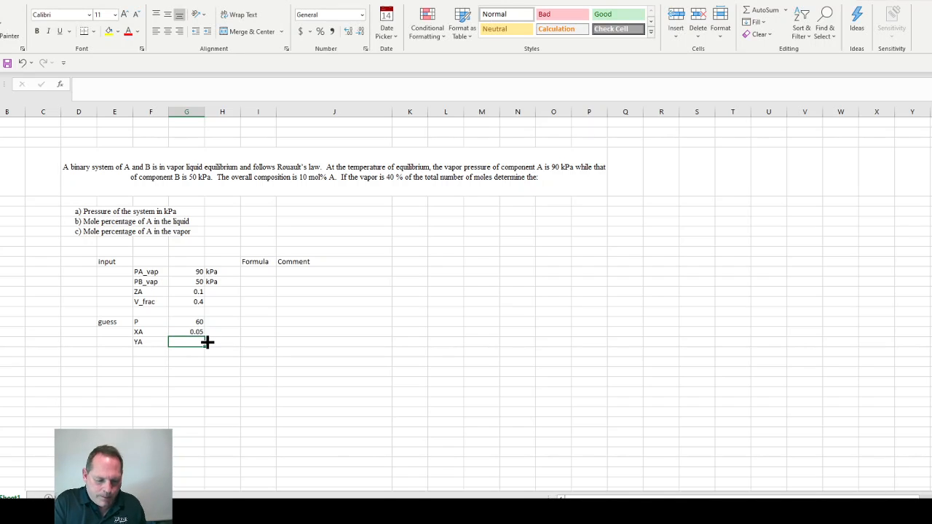
text(0.15)
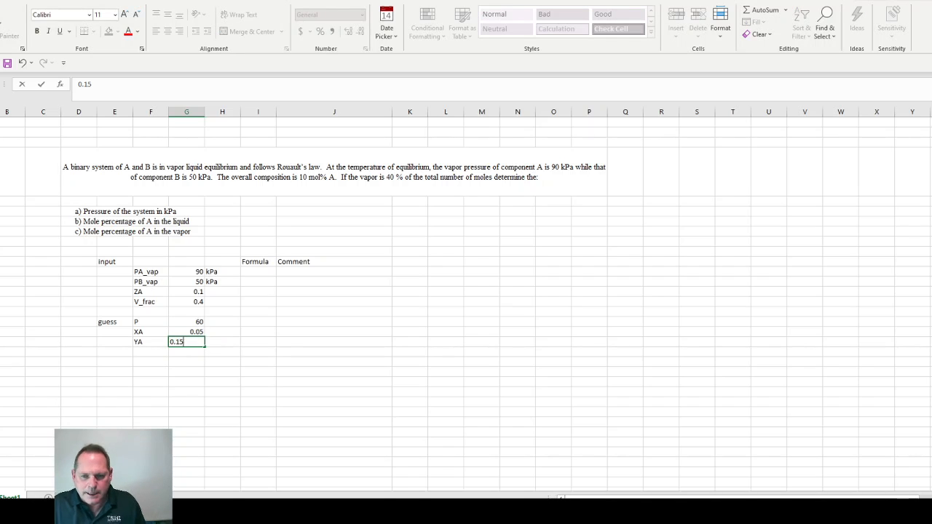
key(Return)
- Create named cells for the P, XA and YA guess values from the labels in their left column
drag(139, 323, 189, 341)
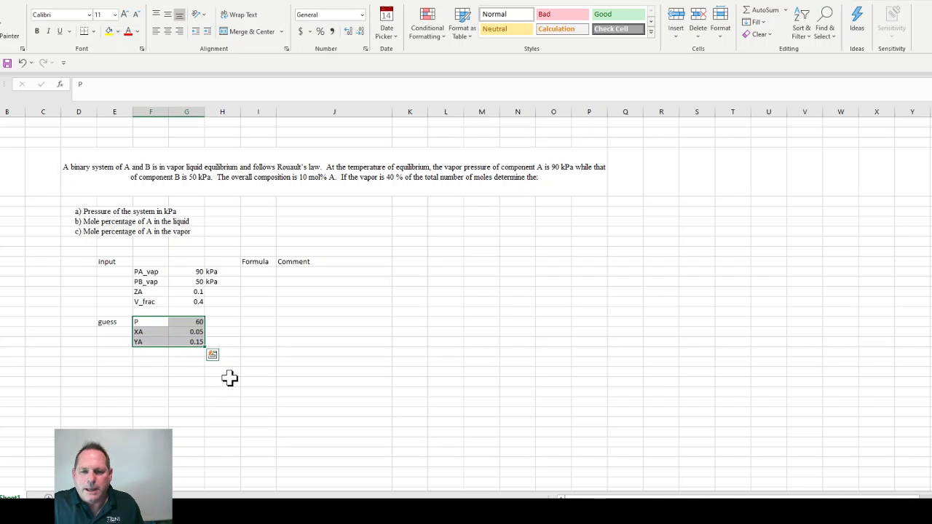
key(ctrl+shift+F3)
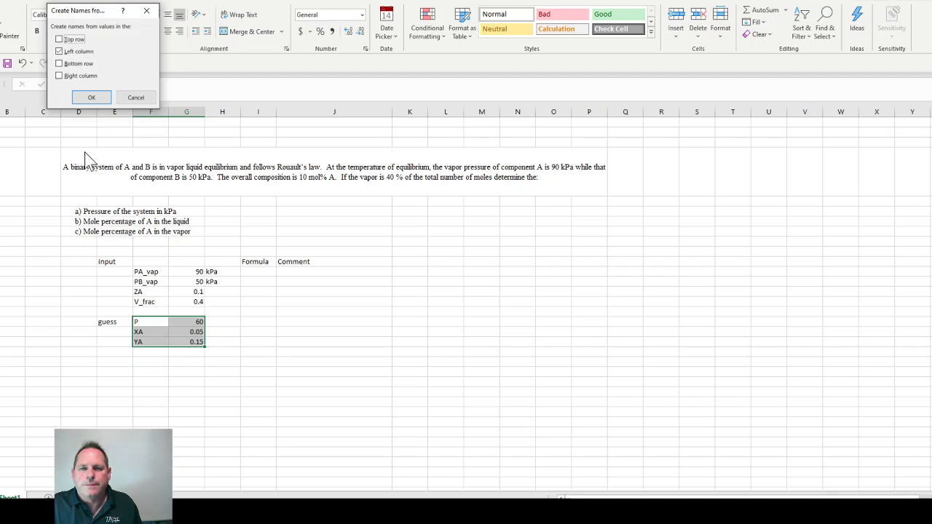
click(91, 97)
- Enter the unit kPa beside the guess value of P
click(227, 322)
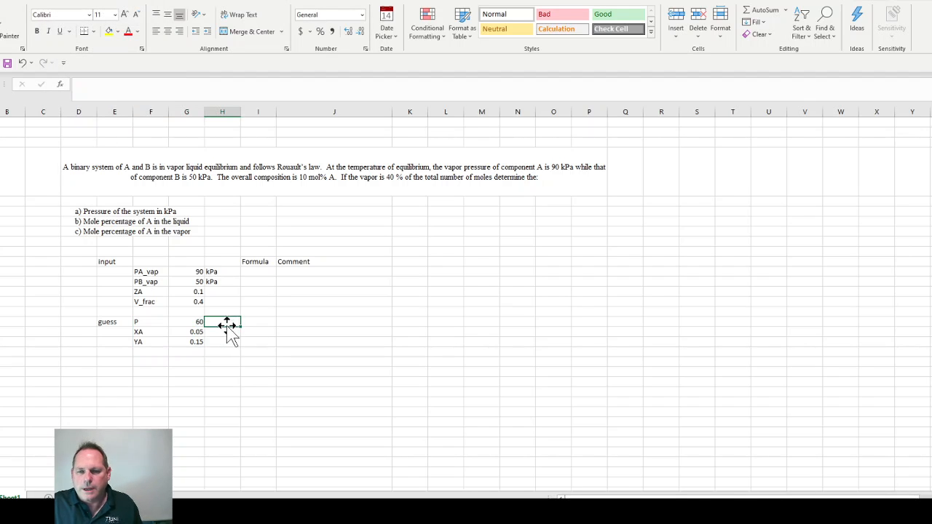
text(kPa)
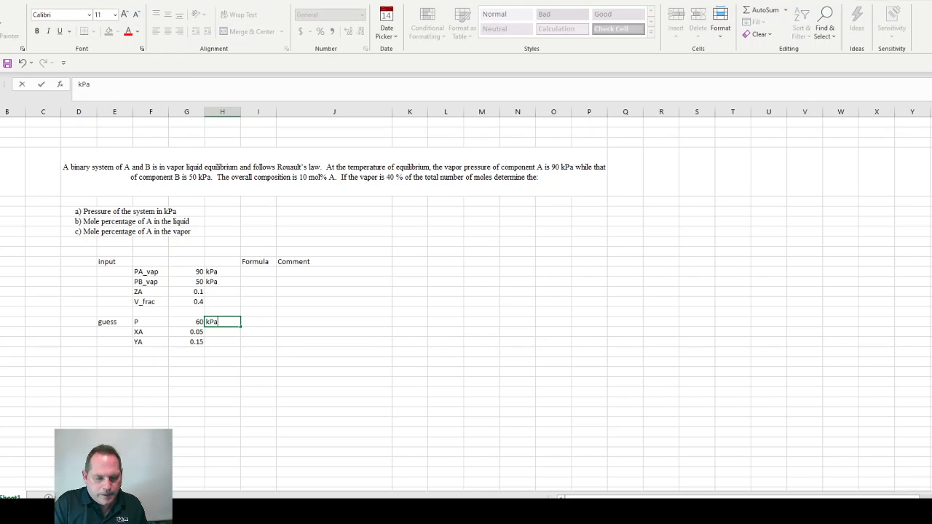
click(160, 380)
click(116, 363)
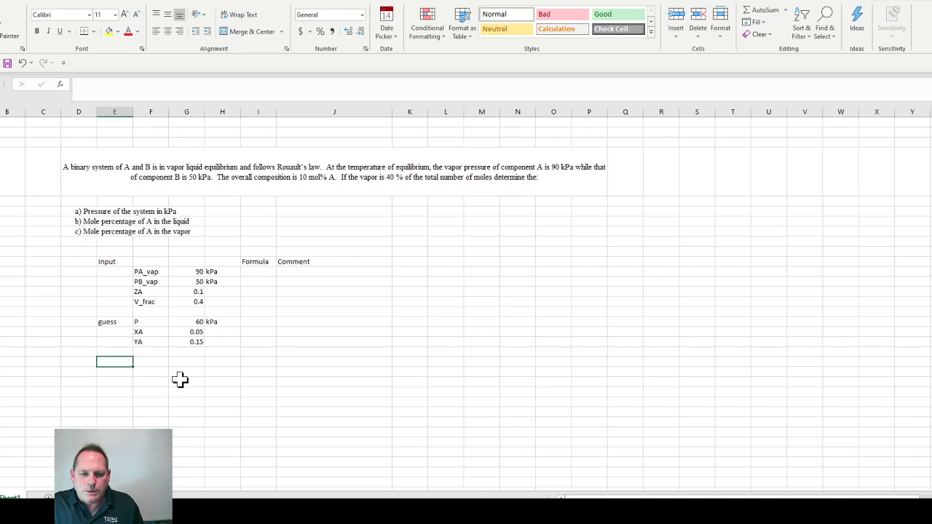
click(119, 379)
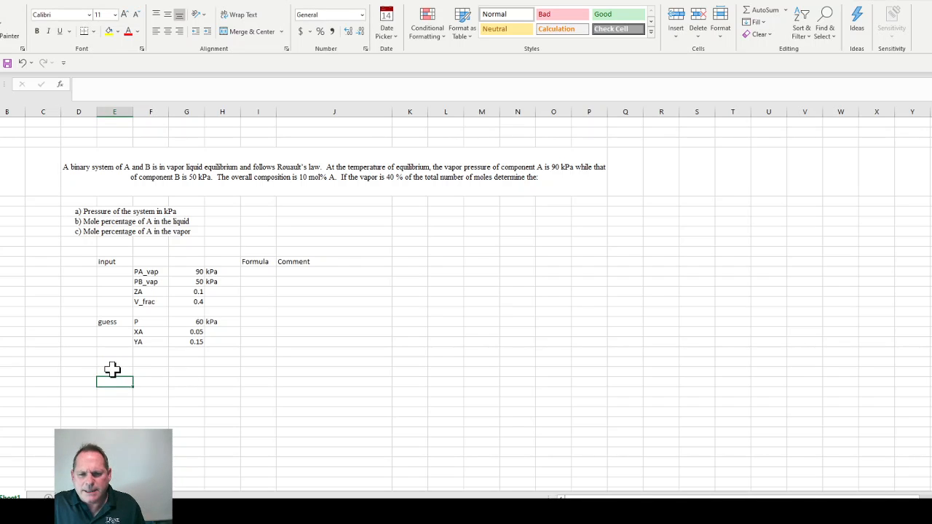
click(112, 370)
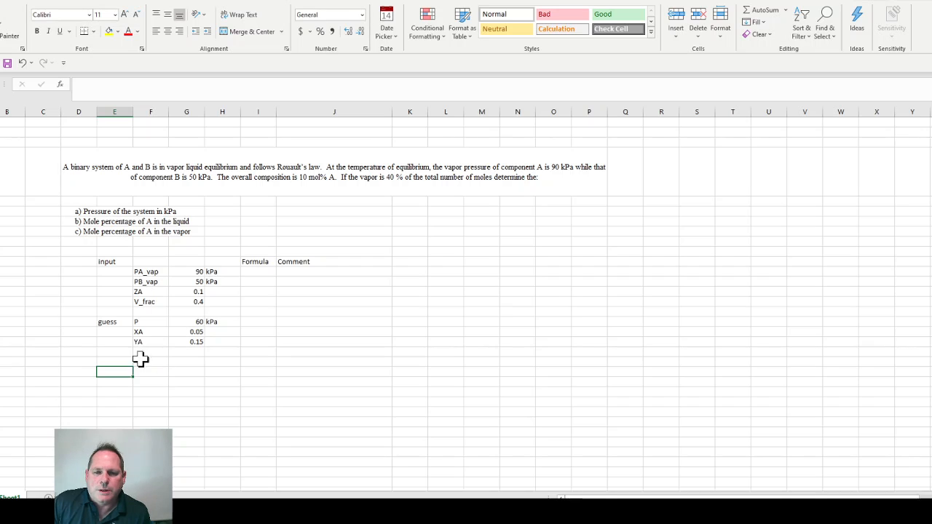
click(148, 310)
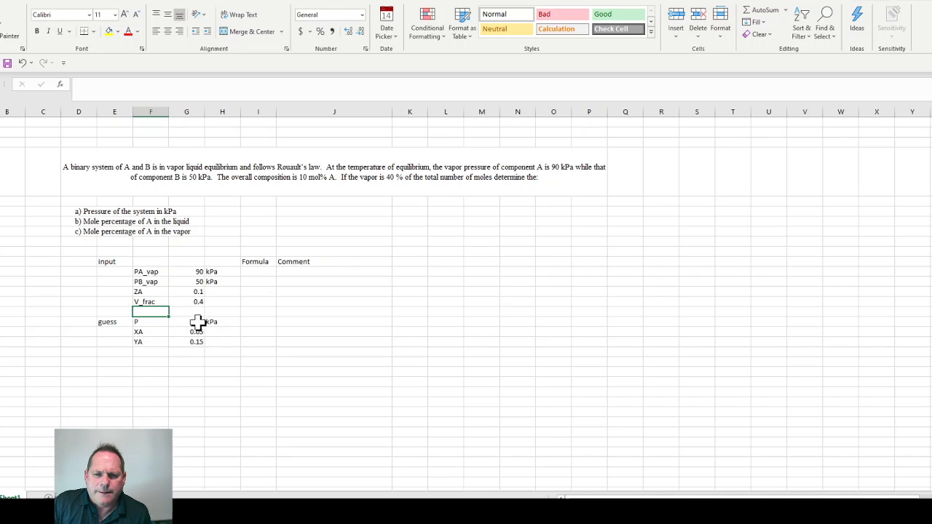
- Add the labels XB, YB and L_frac in consecutive cells of column F, leaving one blank row below the guess section
click(151, 363)
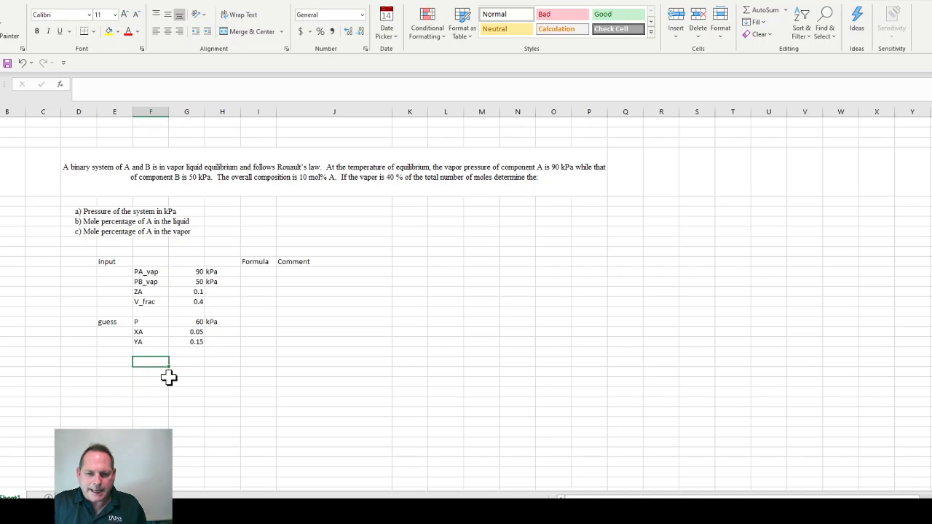
text(X)
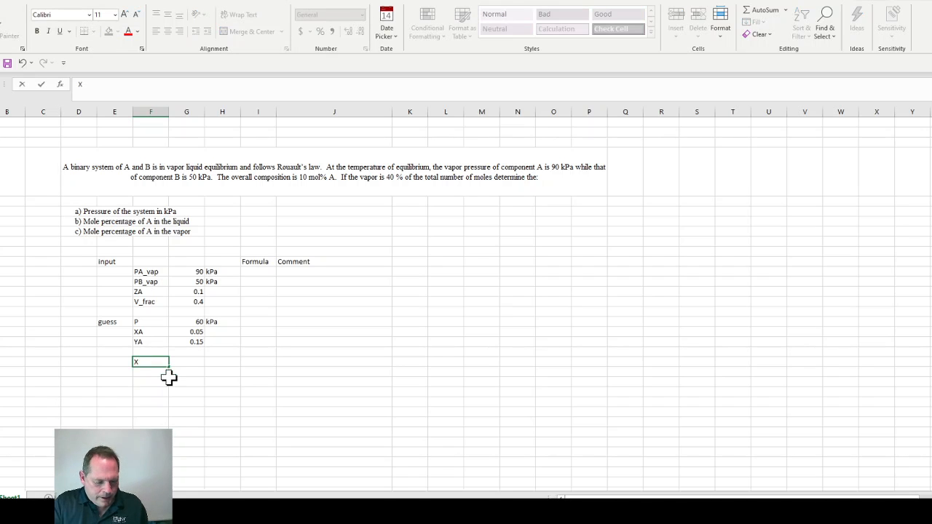
text(B)
click(143, 371)
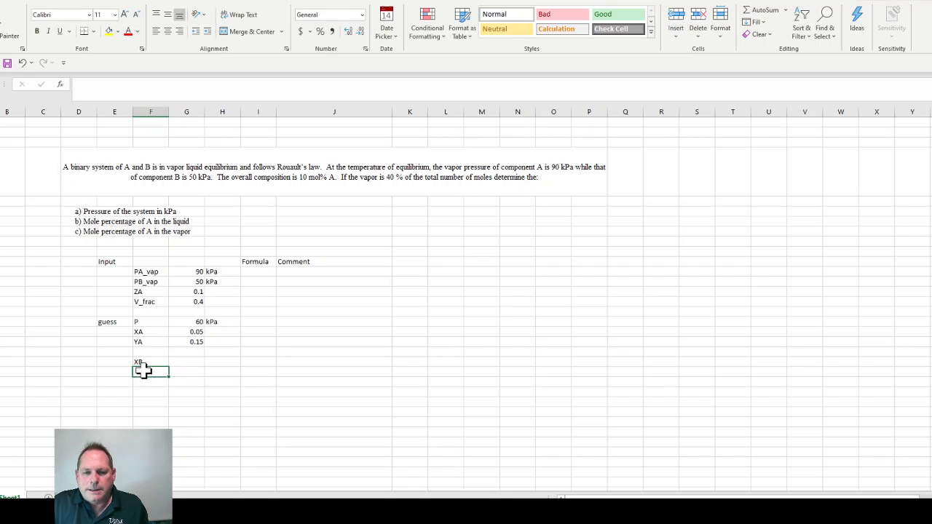
text(YB)
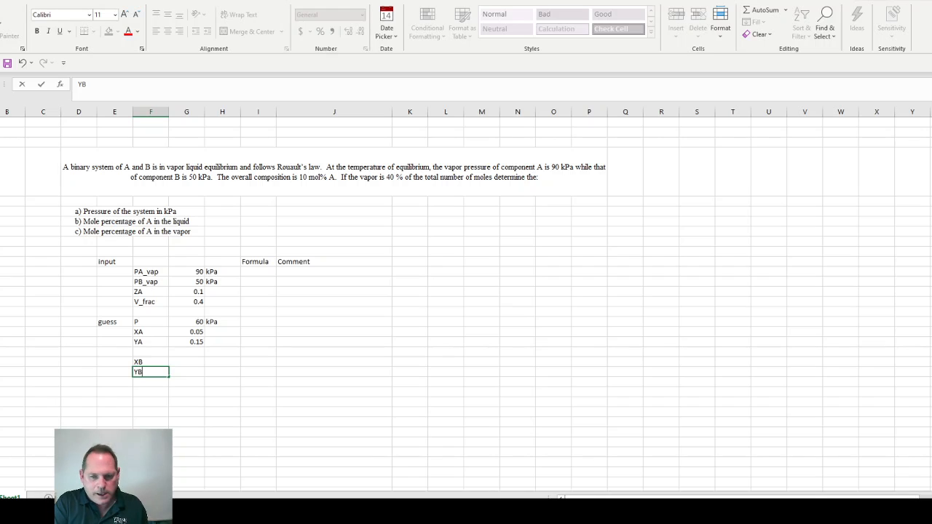
key(Return)
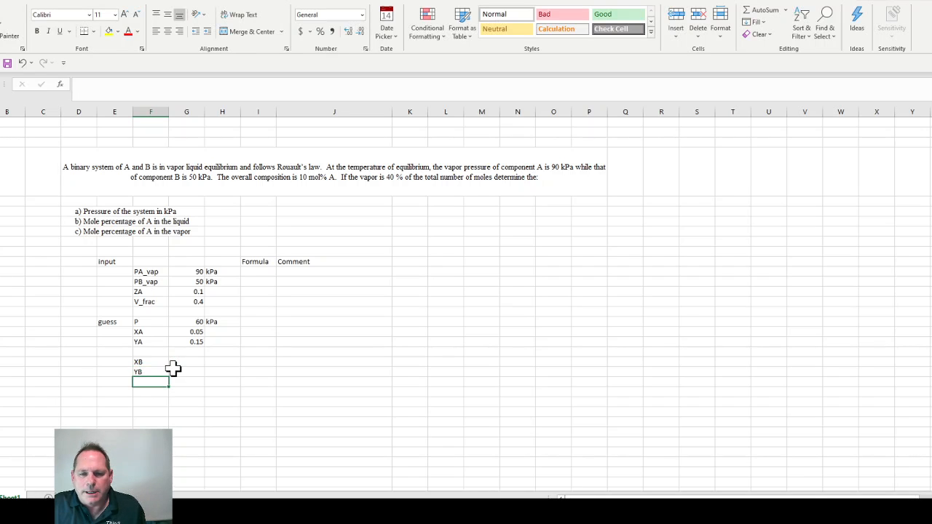
text(N)
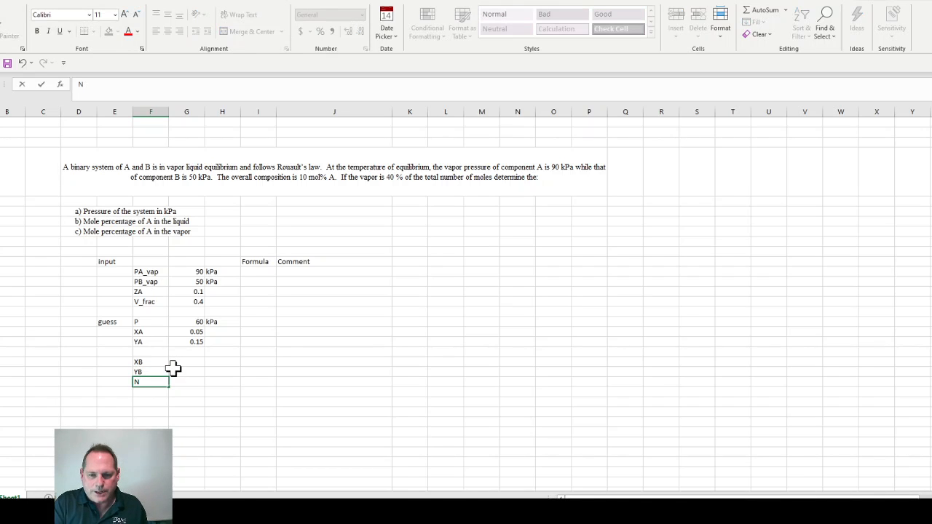
key(BackSpace)
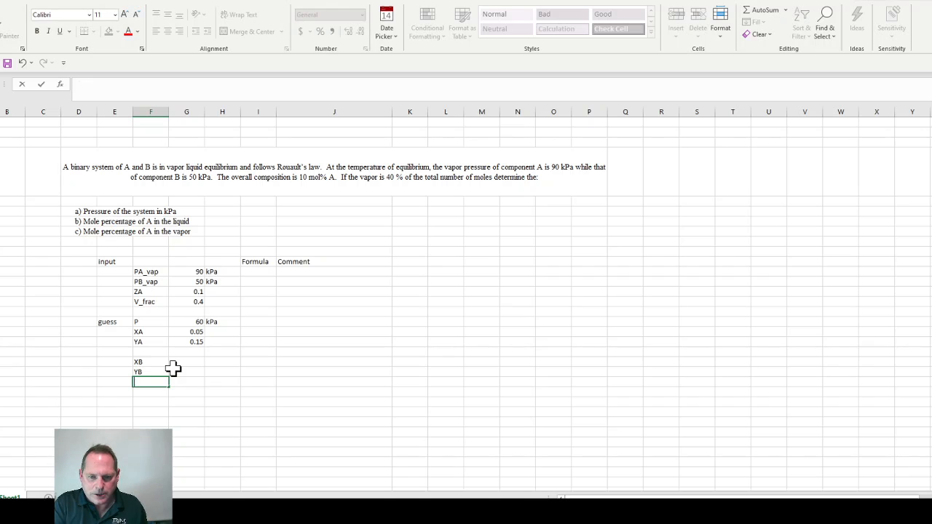
text(L_f)
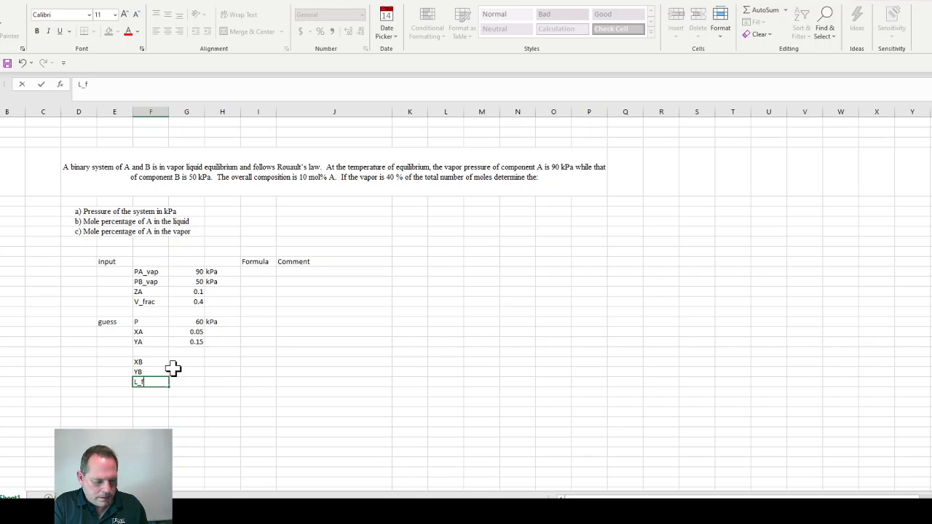
text(rac)
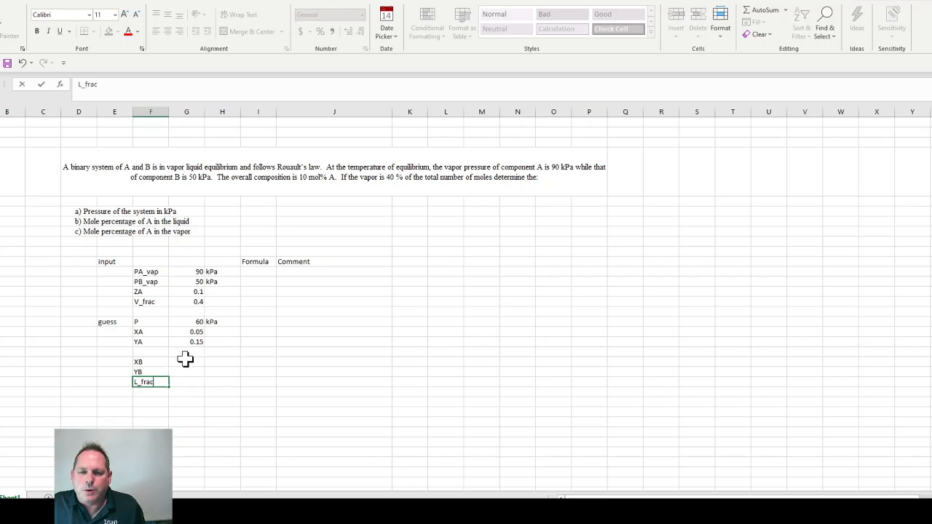
click(186, 359)
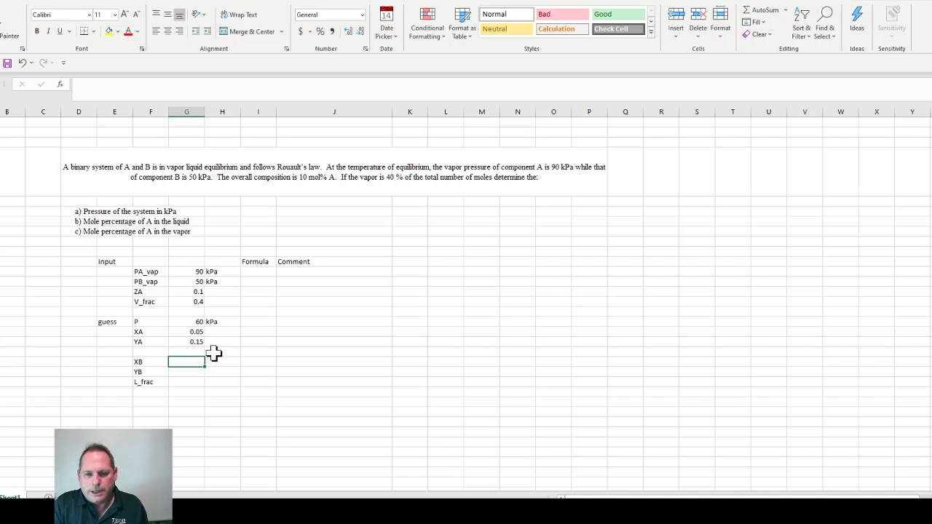
- Create named cells for XB, YB and L_frac from the labels in their left column
drag(148, 362, 175, 380)
key(ctrl+shift+F3)
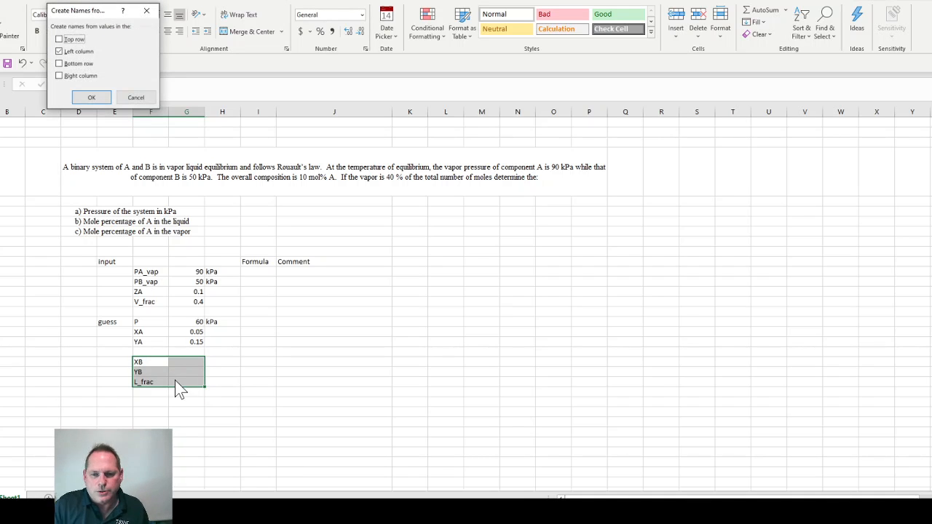
click(93, 97)
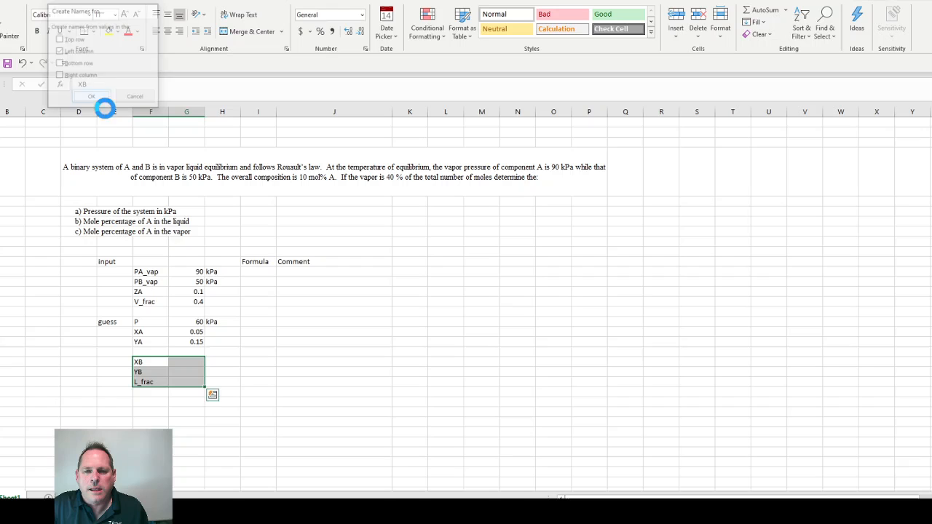
- Enter the formula =1-XA as the value of XB, referencing the guessed XA cell
click(193, 363)
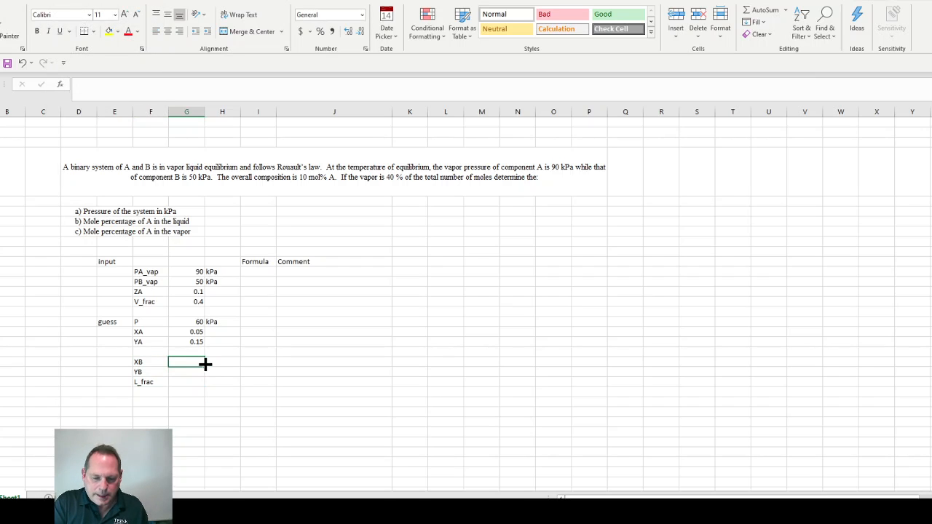
text(=1-)
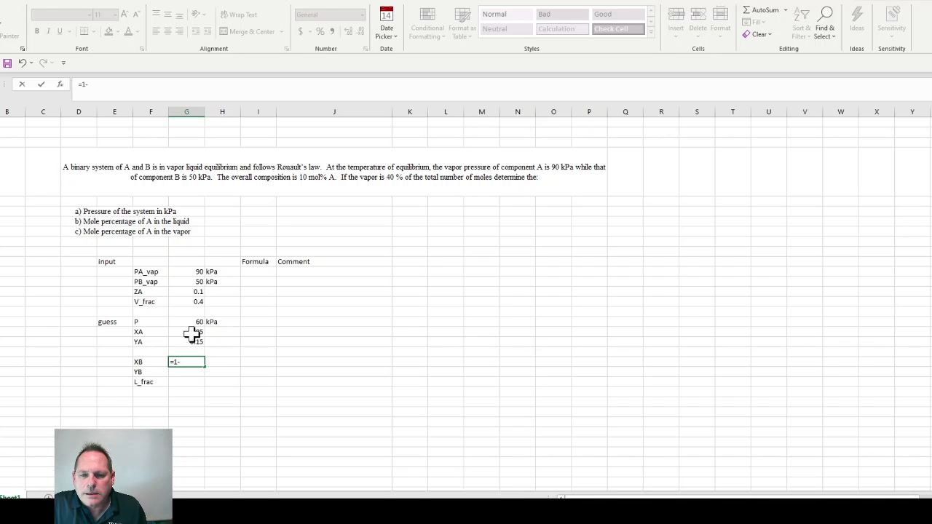
click(193, 332)
key(Tab)
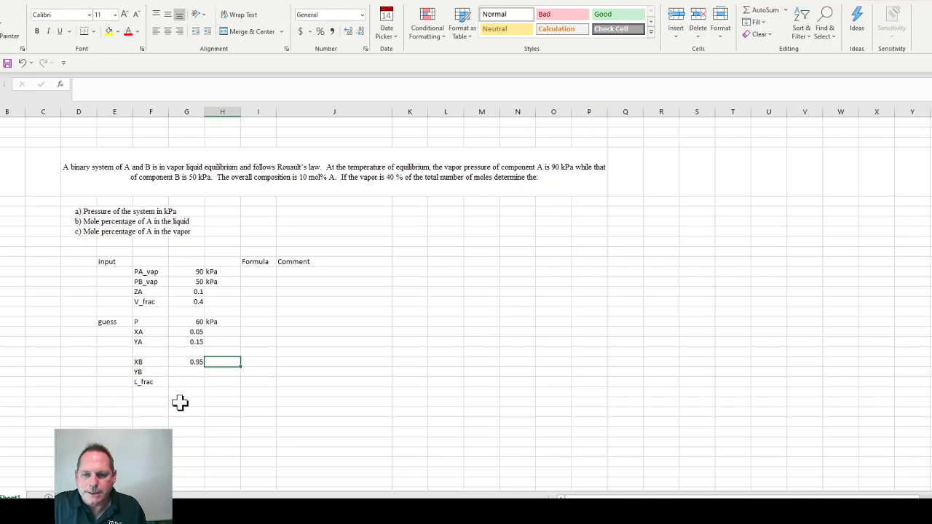
- Enter the formula =1-YA as the value of YB, referencing the guessed YA cell
click(189, 376)
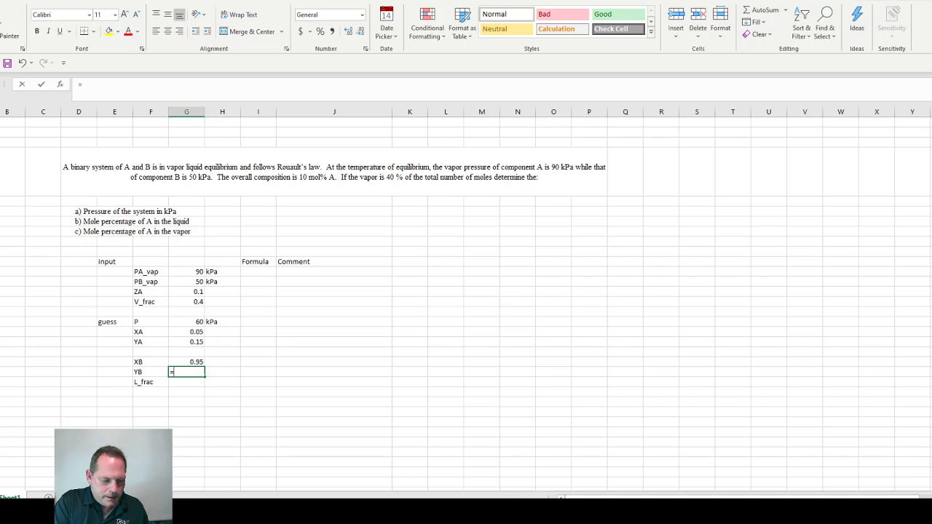
text(=1-)
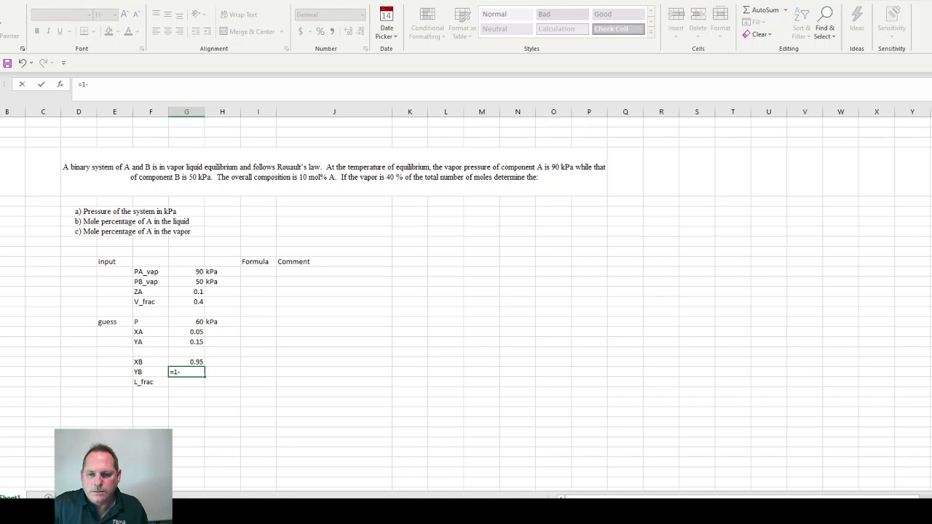
click(187, 333)
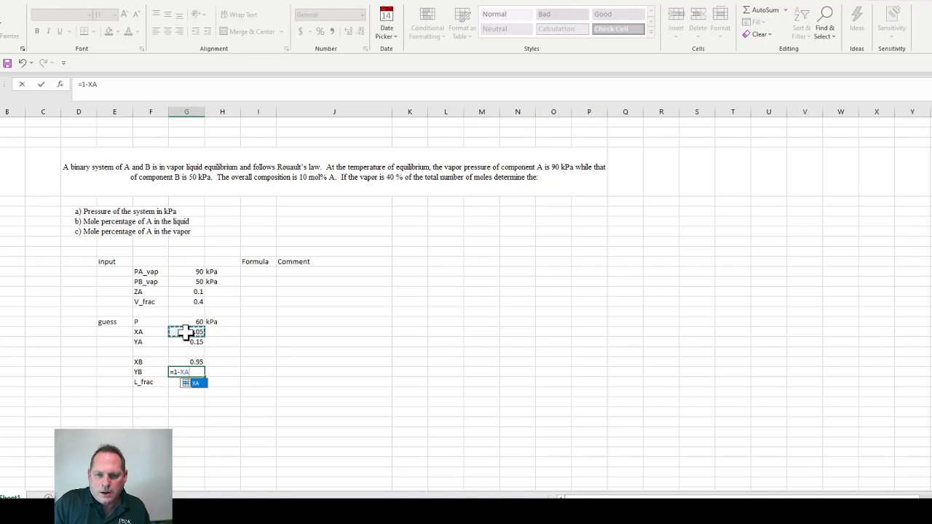
click(193, 342)
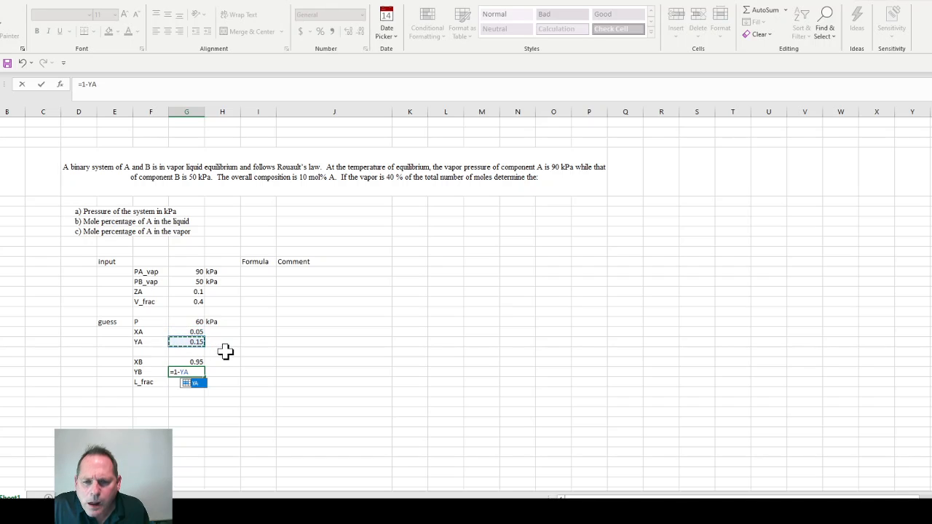
key(Tab)
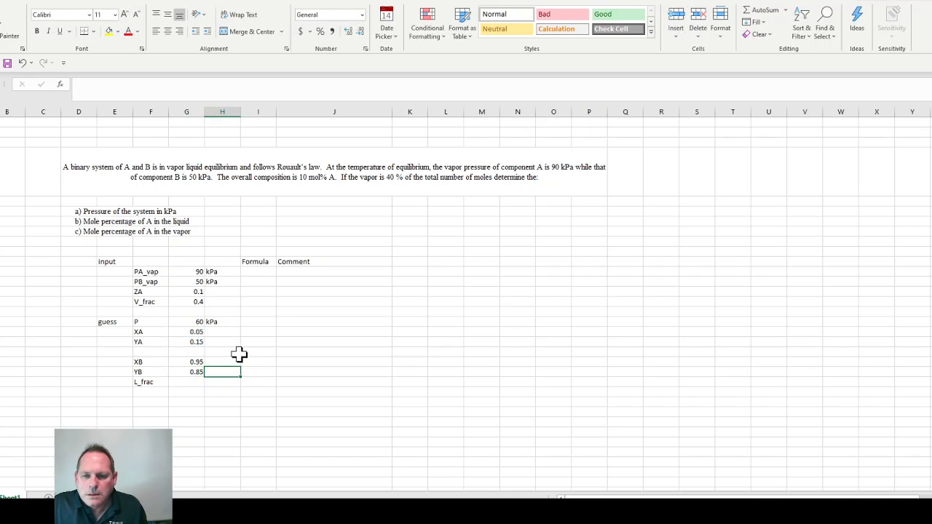
- Enter the formula =1-V_frac as the value of L_frac, referencing the input V_frac cell
click(194, 383)
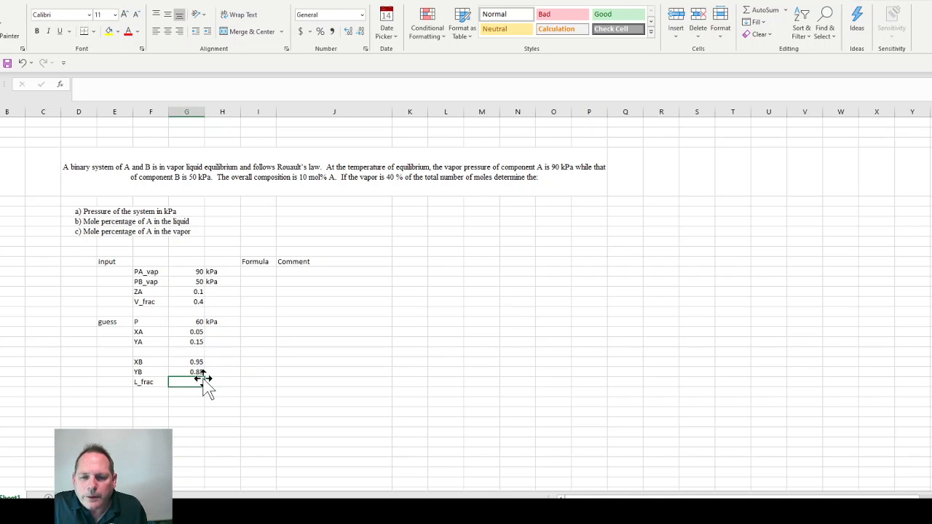
text(=)
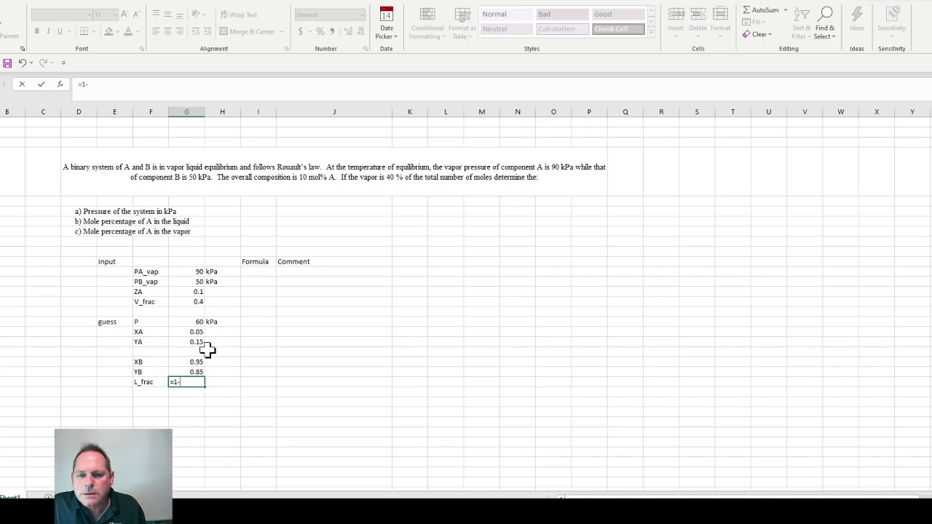
text(1-)
click(194, 301)
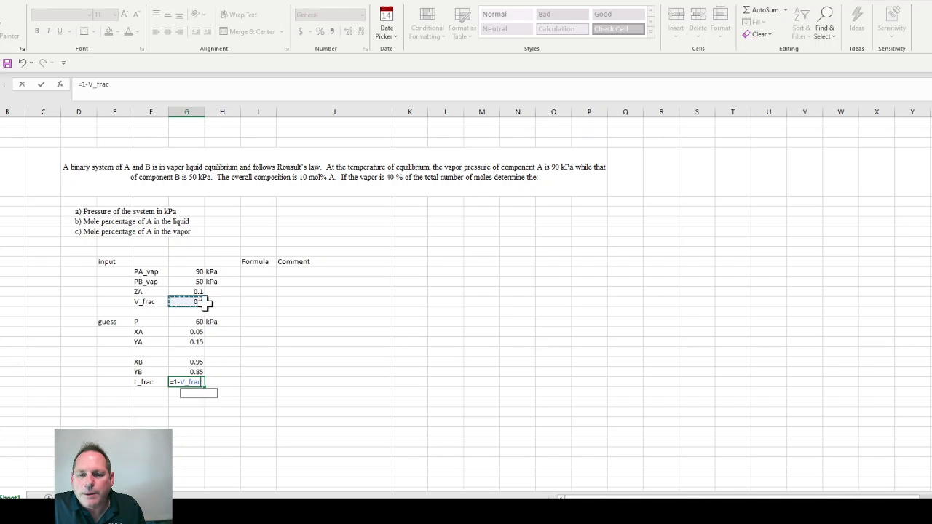
key(Tab)
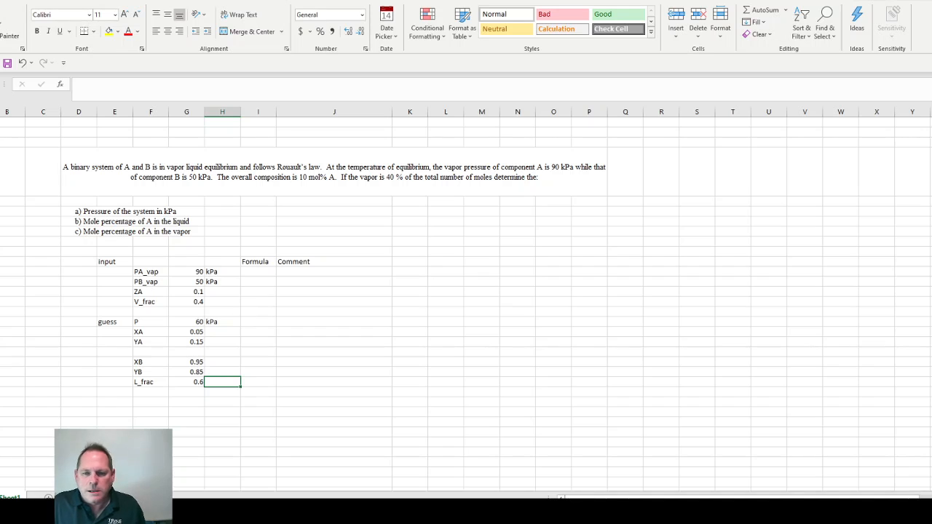
- Add the section label Calcs in column E, in the blank row between the guesses and XB
click(153, 405)
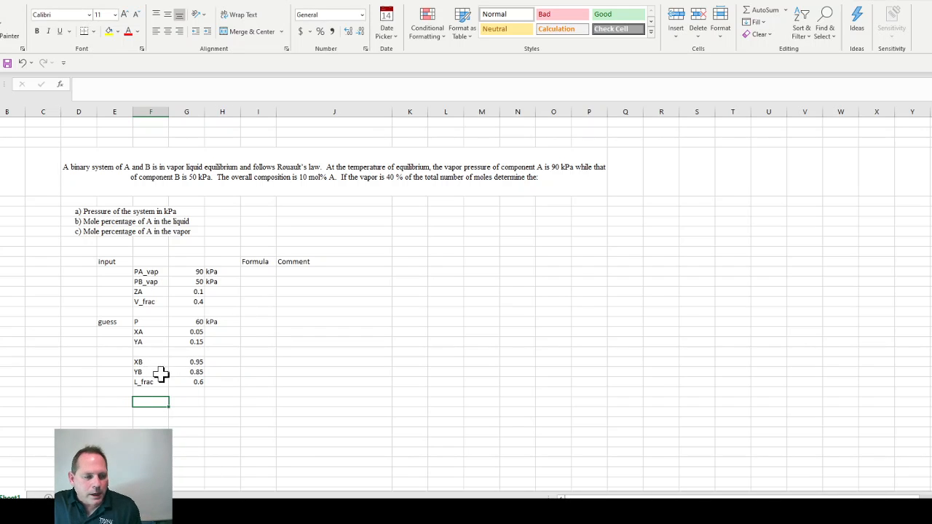
click(121, 406)
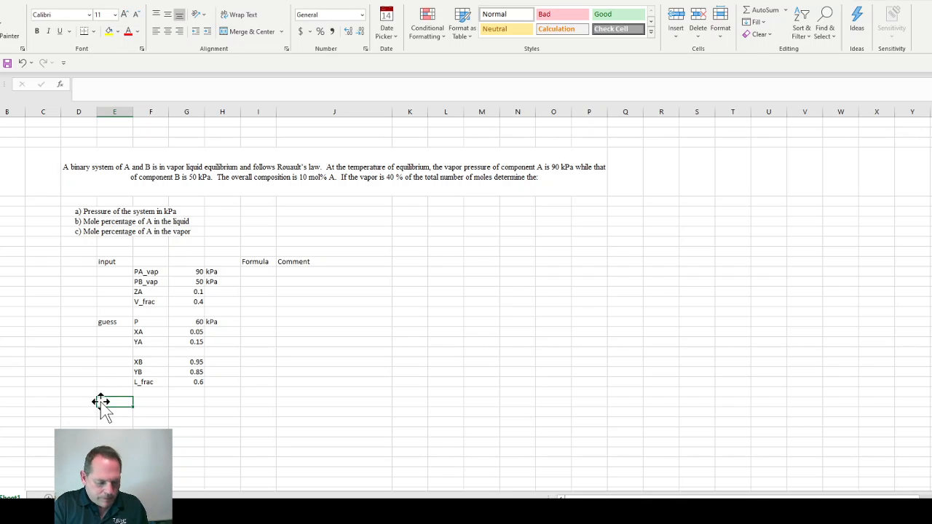
drag(102, 405, 113, 348)
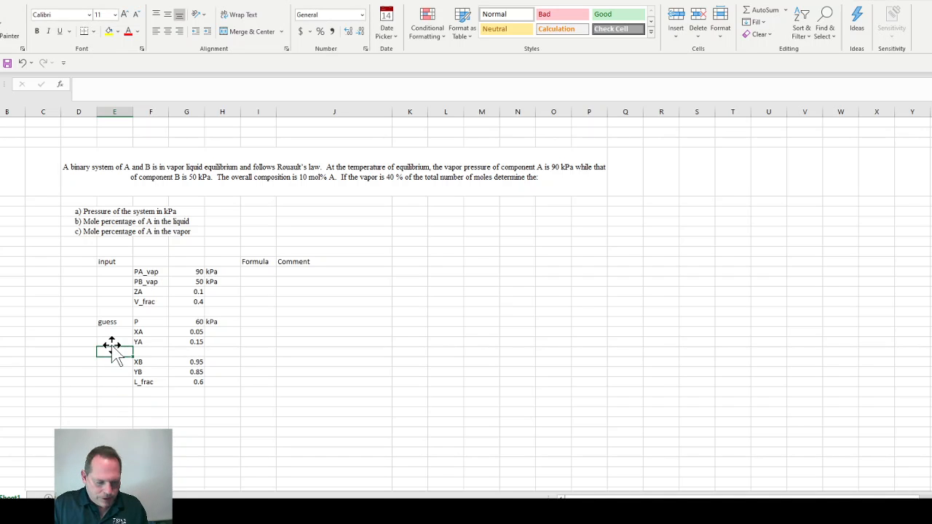
text(Calcs)
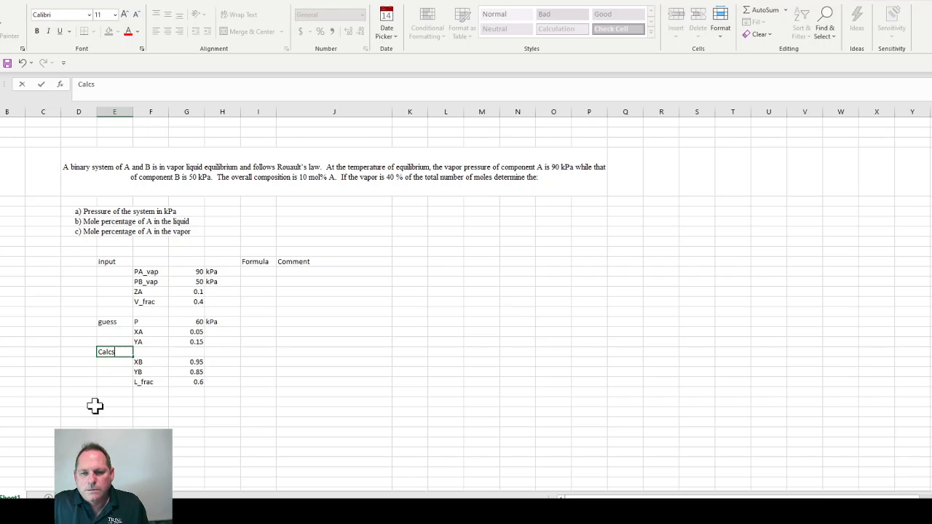
click(115, 401)
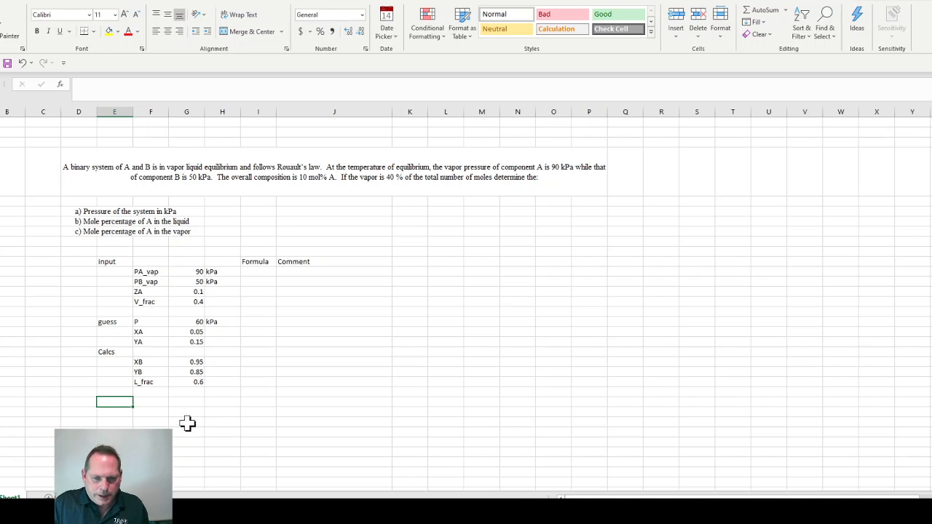
- Enter the comment "material balance on A" in the Comment column, two rows below L_frac
click(300, 399)
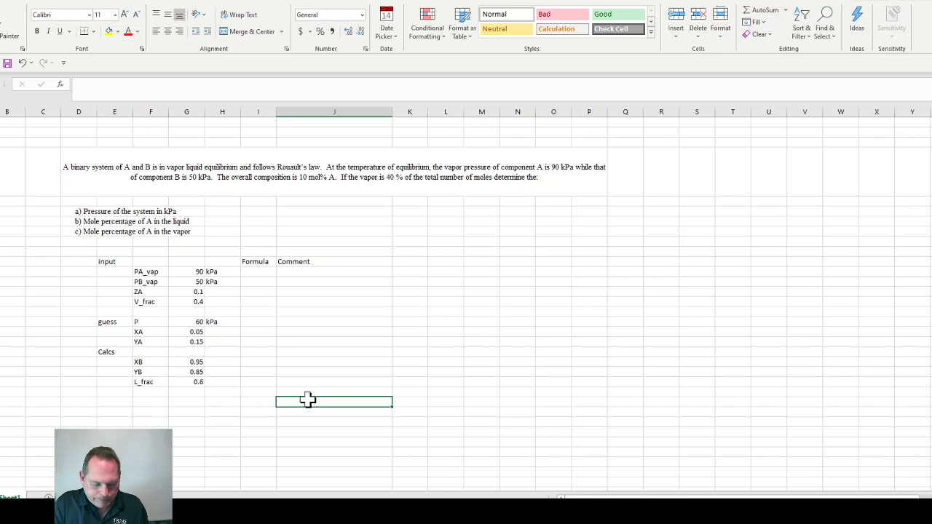
text(material balance on A)
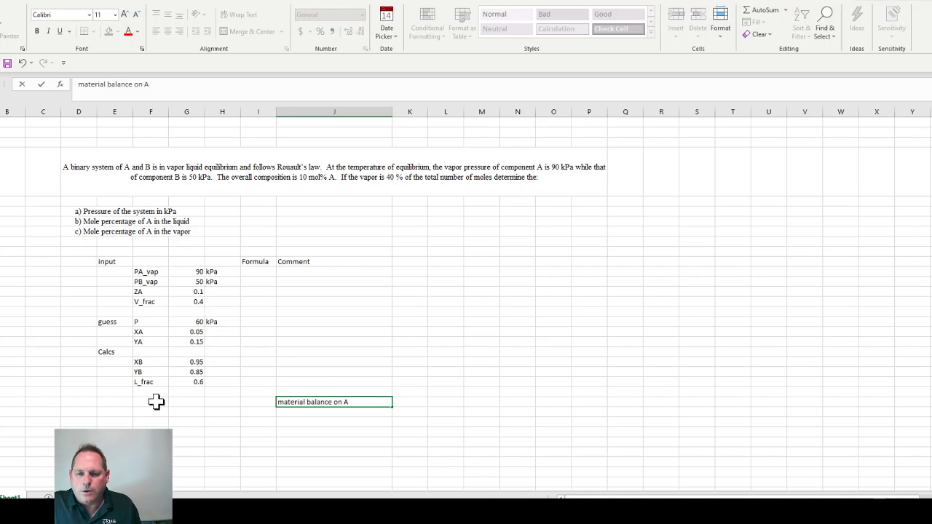
click(155, 402)
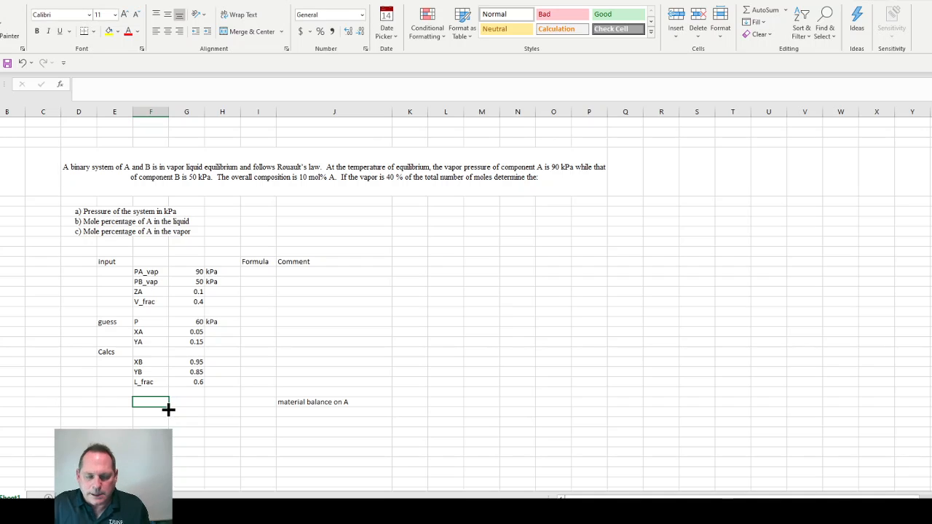
click(118, 401)
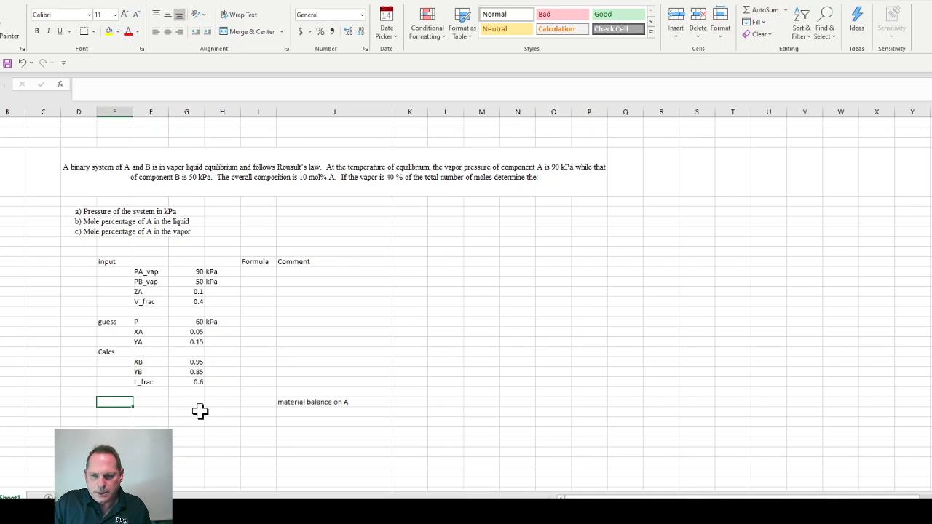
click(159, 401)
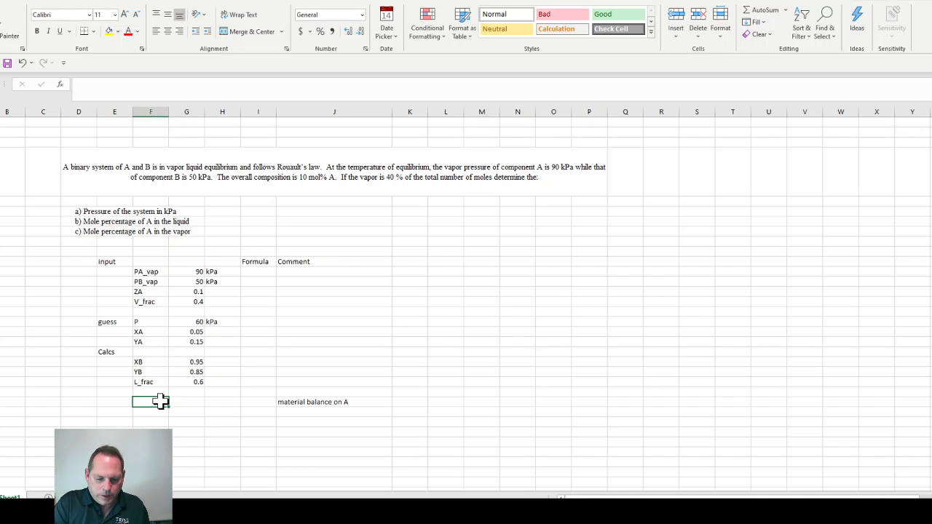
text(=)
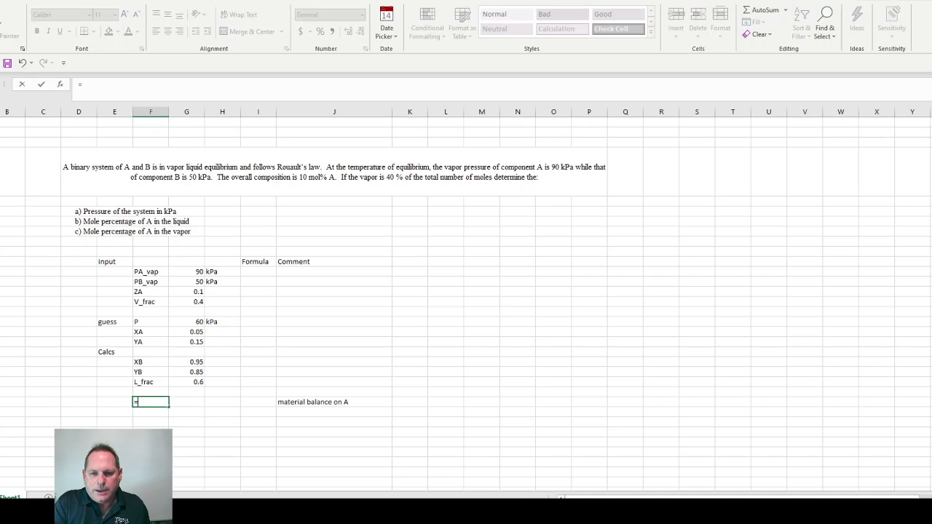
click(154, 332)
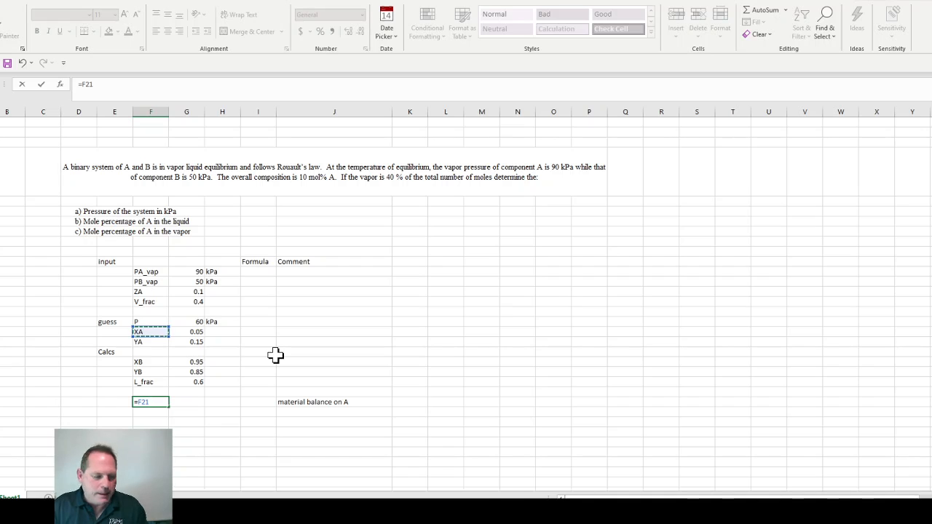
key(Escape)
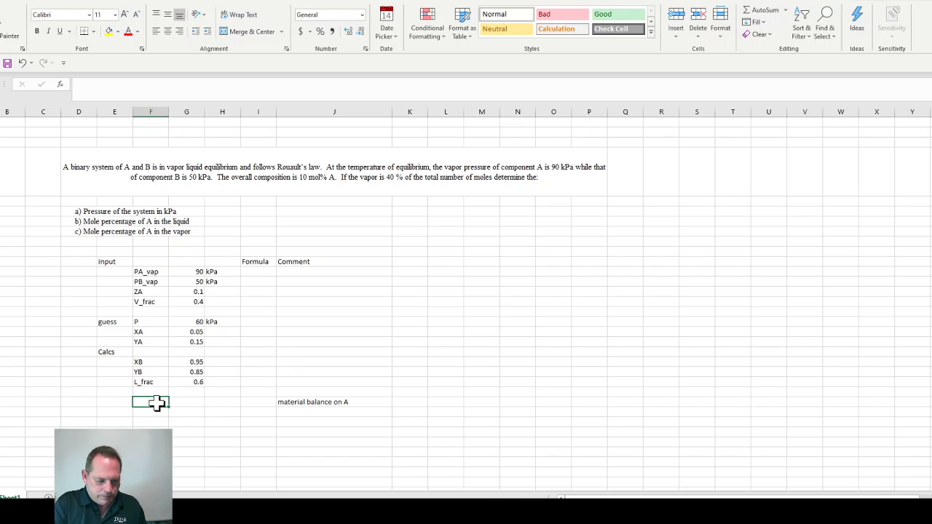
- Add the variable ntot in the material balance row with the value 1 and the note "basis" beside it
text(ntot)
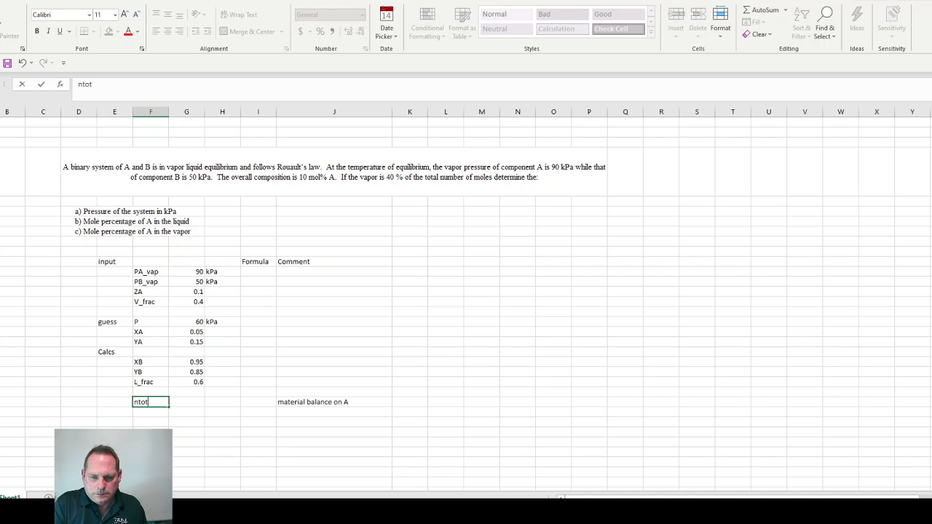
click(190, 401)
text(1)
key(Tab)
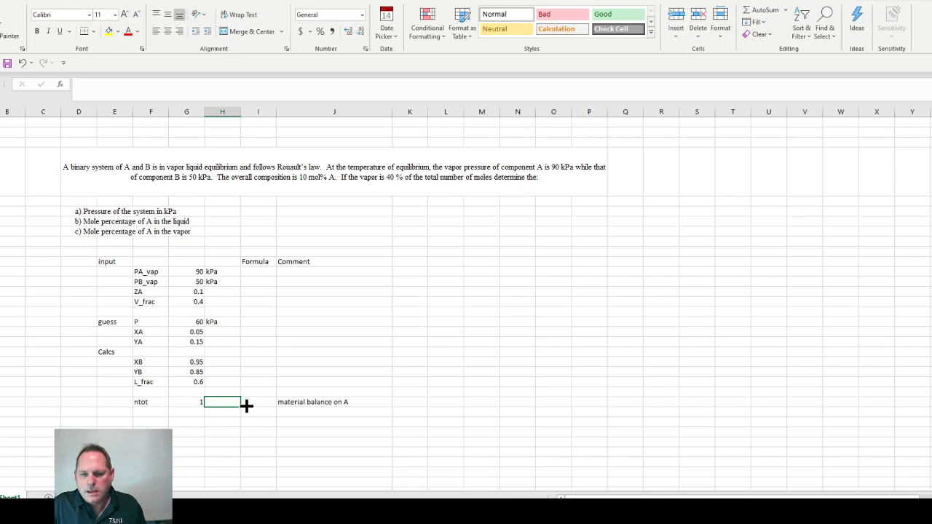
text(basis)
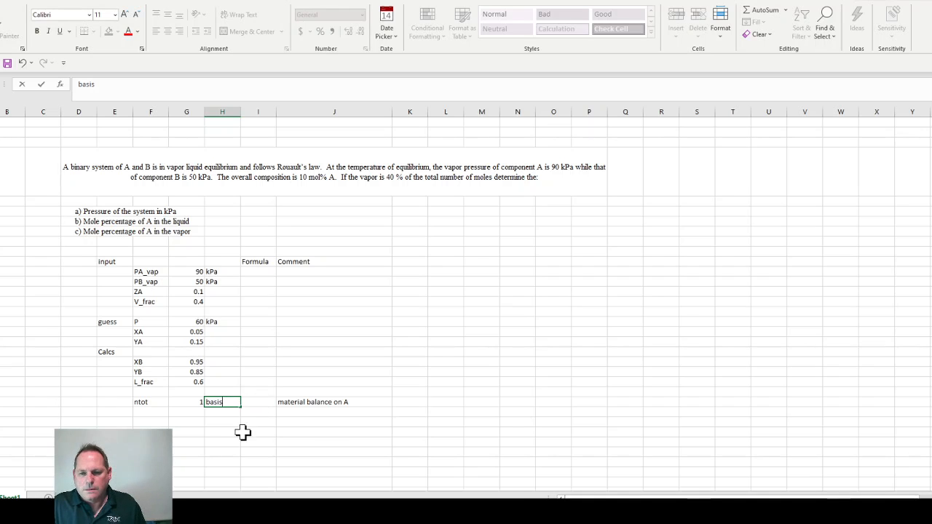
click(187, 431)
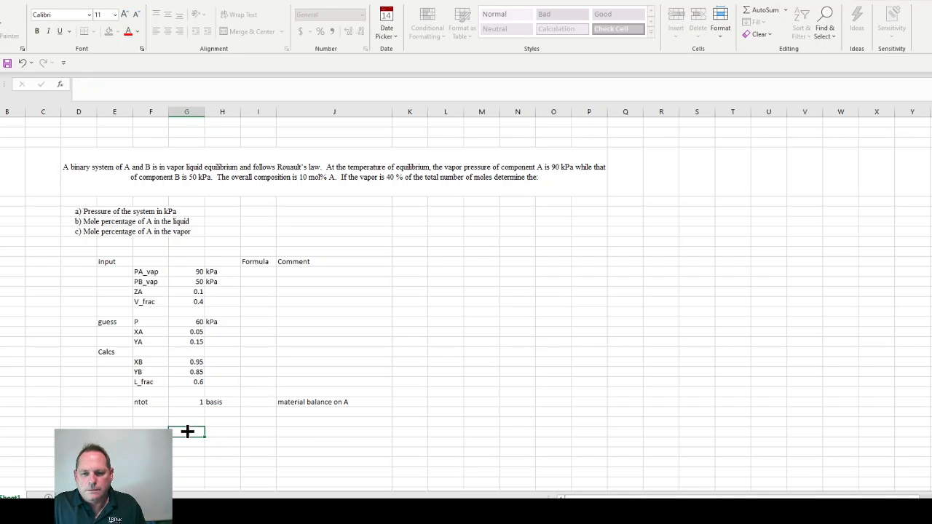
- Create a named cell for the ntot value from the label in its left column
drag(142, 403, 179, 401)
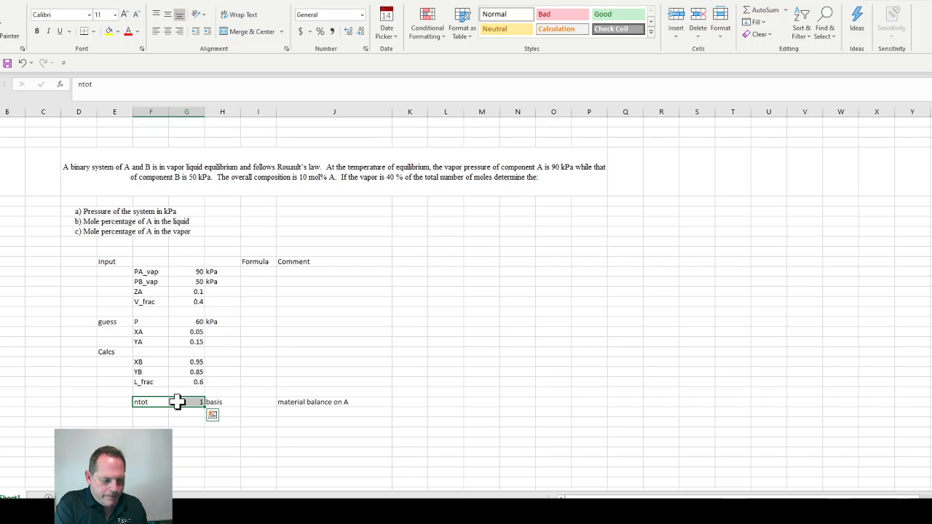
key(ctrl+shift+F3)
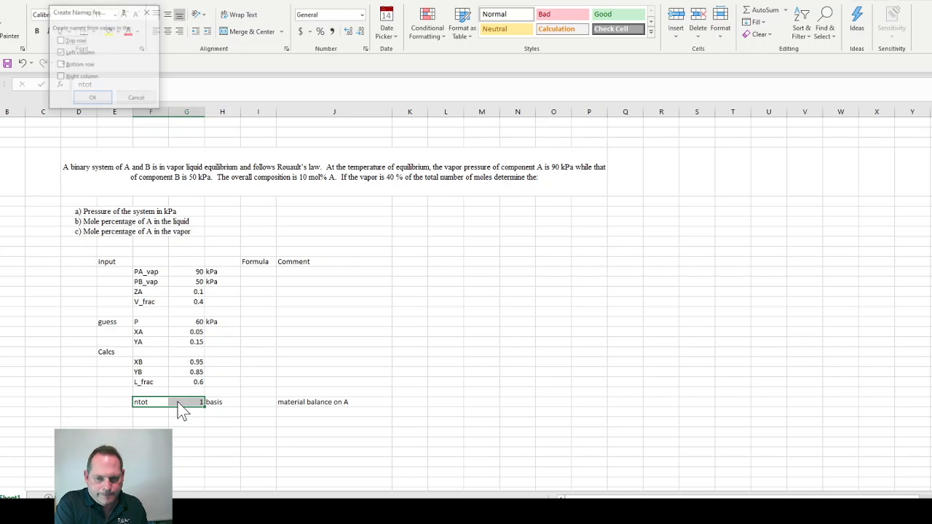
click(92, 97)
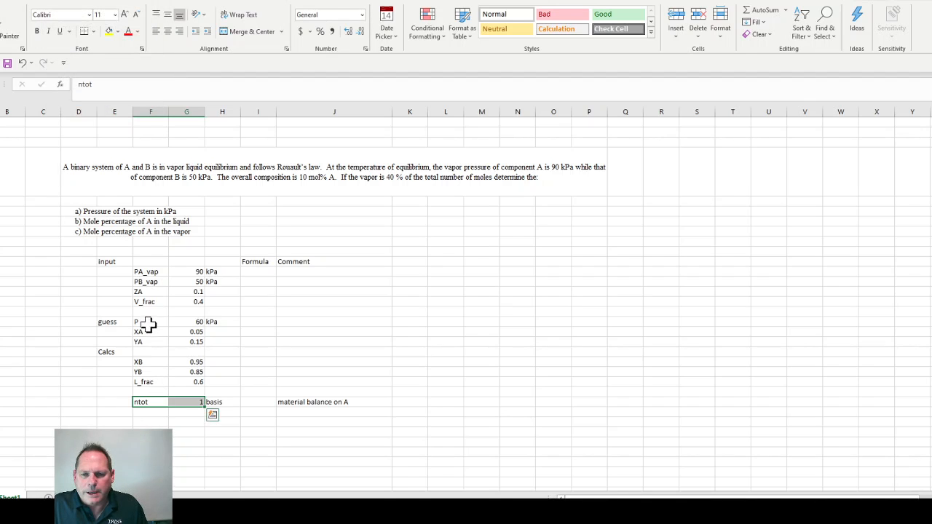
click(148, 392)
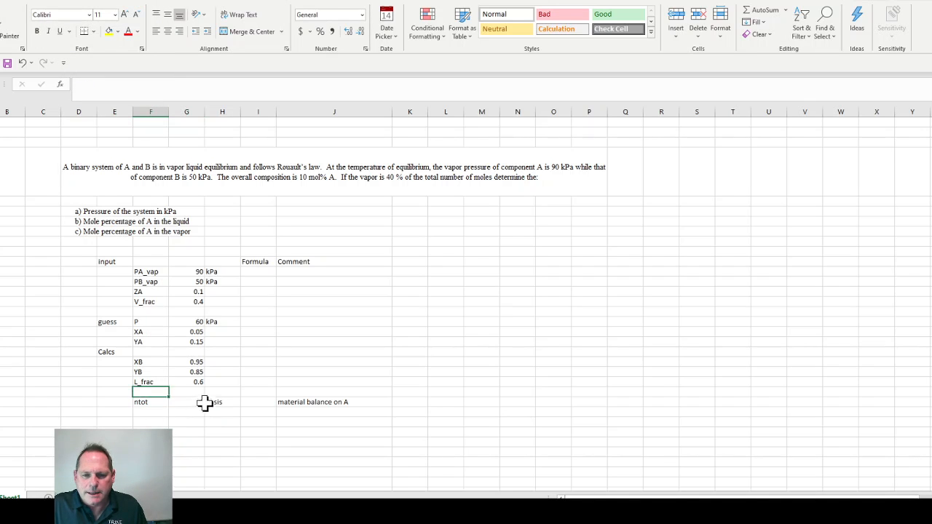
- Add the variable ZB in the blank row between L_frac and ntot, calculated with the formula =1-ZA
text(ZB)
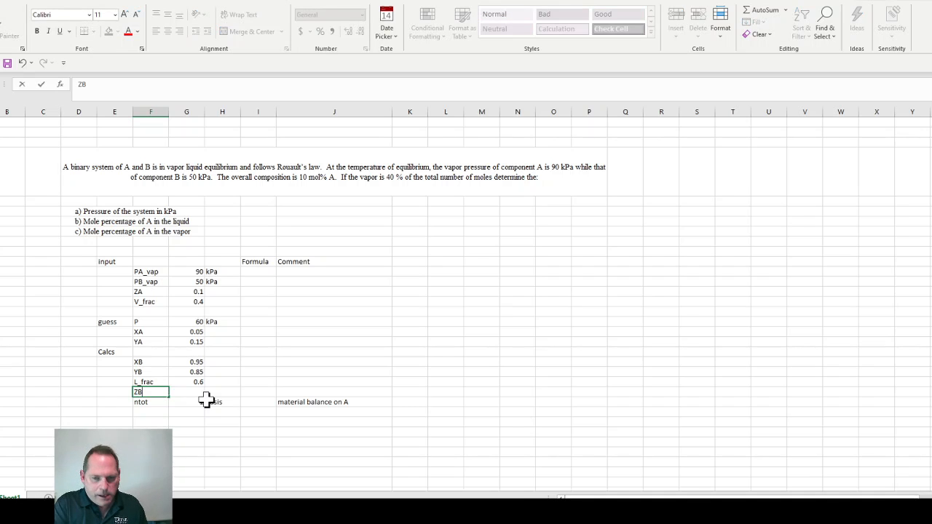
click(187, 392)
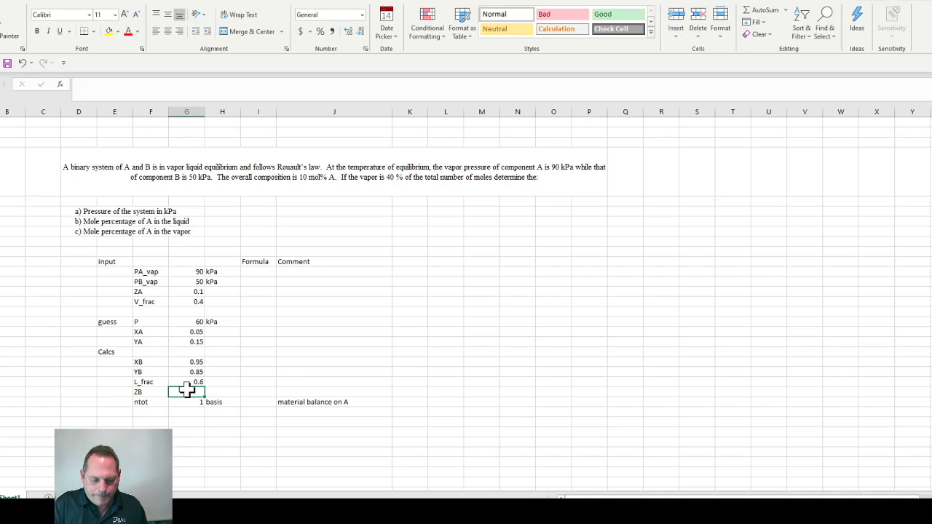
text(=12)
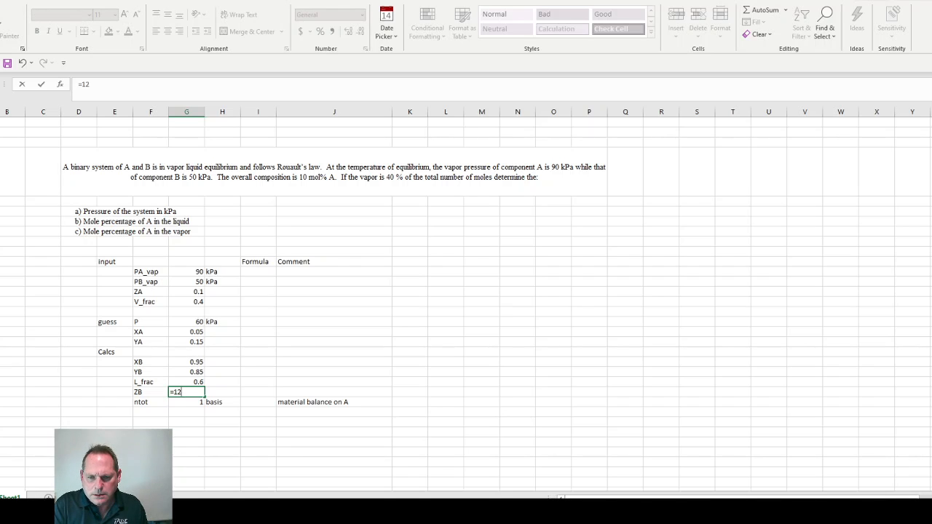
key(BackSpace)
key(BackSpace)
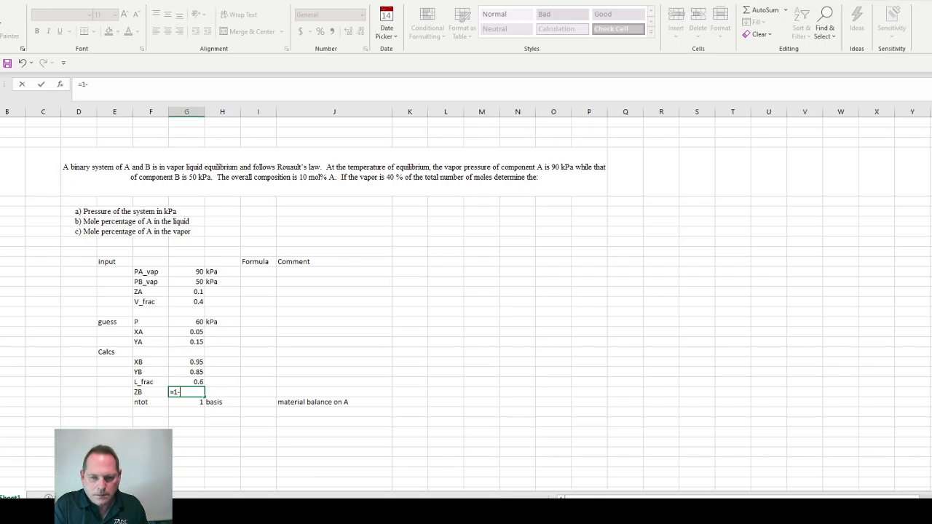
click(194, 291)
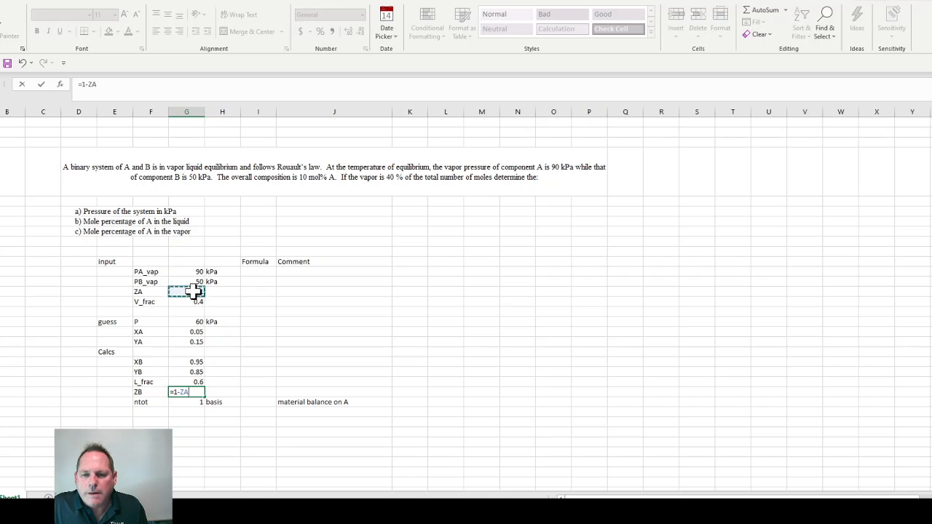
key(Return)
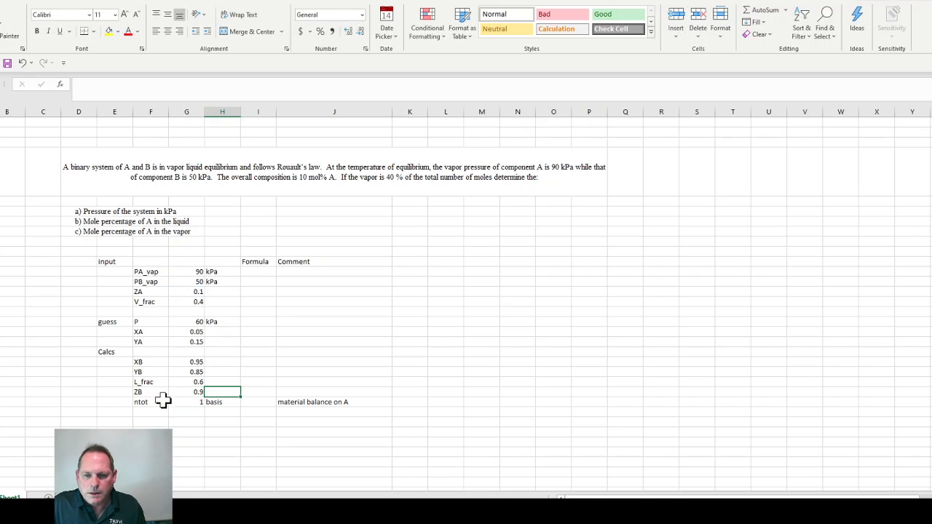
- Create named cells for the ZB and ntot values from the labels in their left column
drag(138, 392, 180, 402)
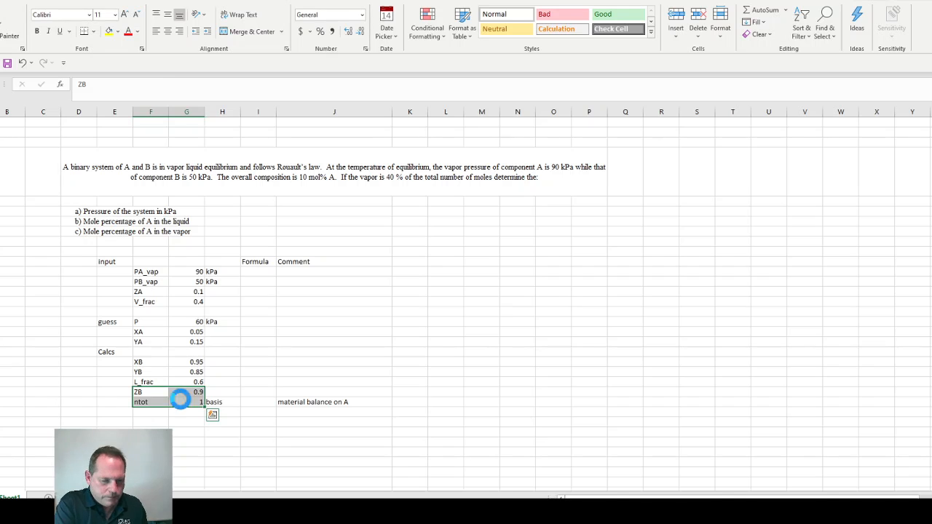
key(ctrl+shift+F3)
click(100, 99)
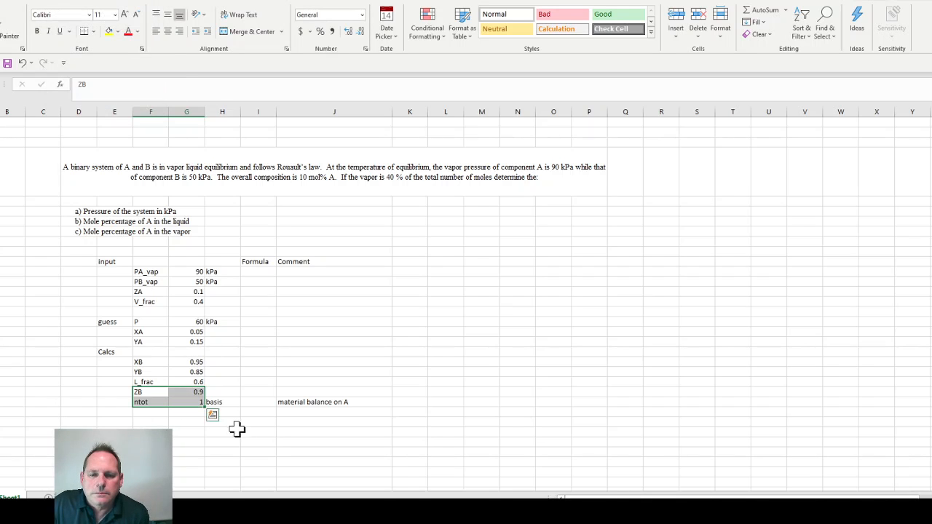
- Move the comment "material balance on A" down to the row two below ntot, keeping it in column J
click(154, 421)
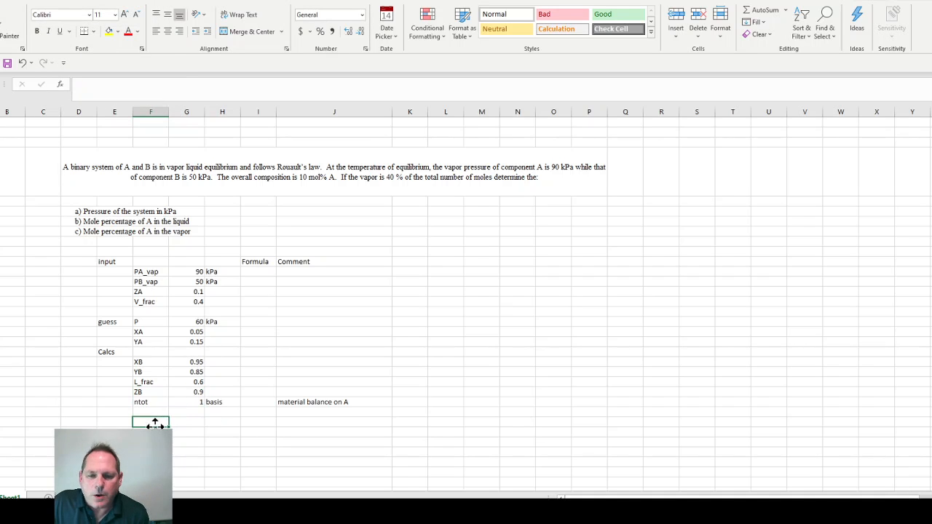
click(298, 402)
drag(297, 411, 297, 431)
- Enter the material balance on A in column F of its comment's row as =XA*L_frac+YA*V_frac-ZA*ntot
click(140, 421)
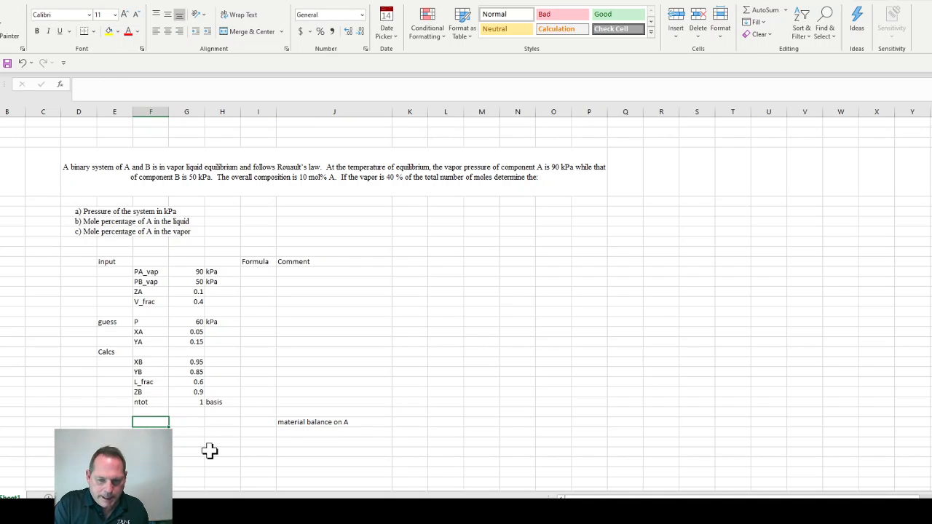
text(=)
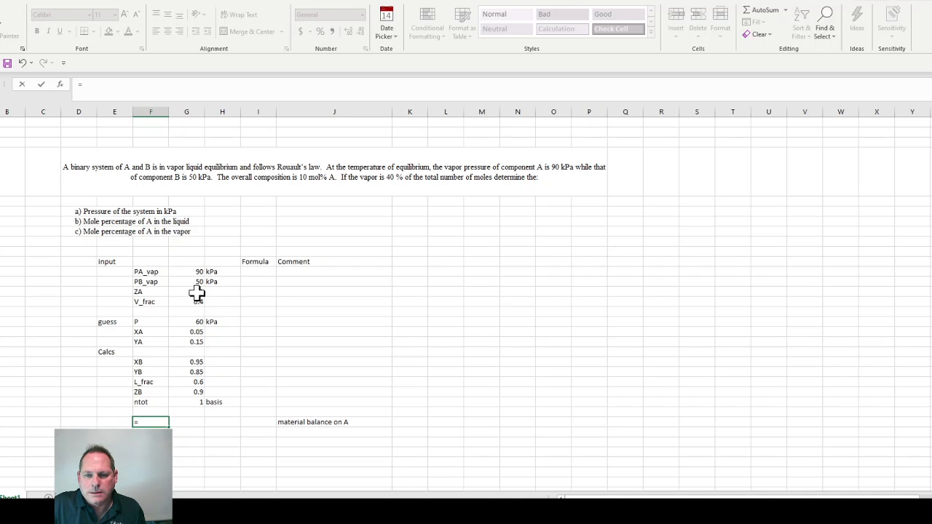
click(196, 332)
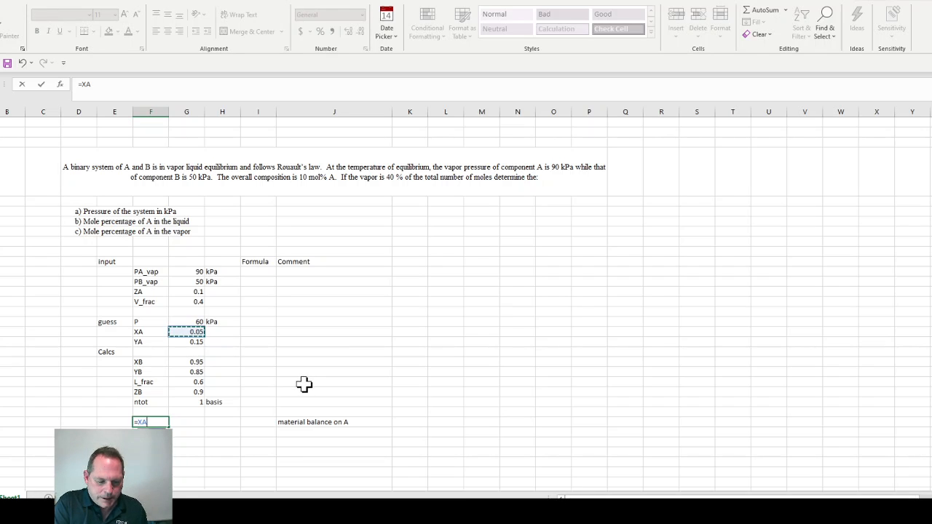
text(*)
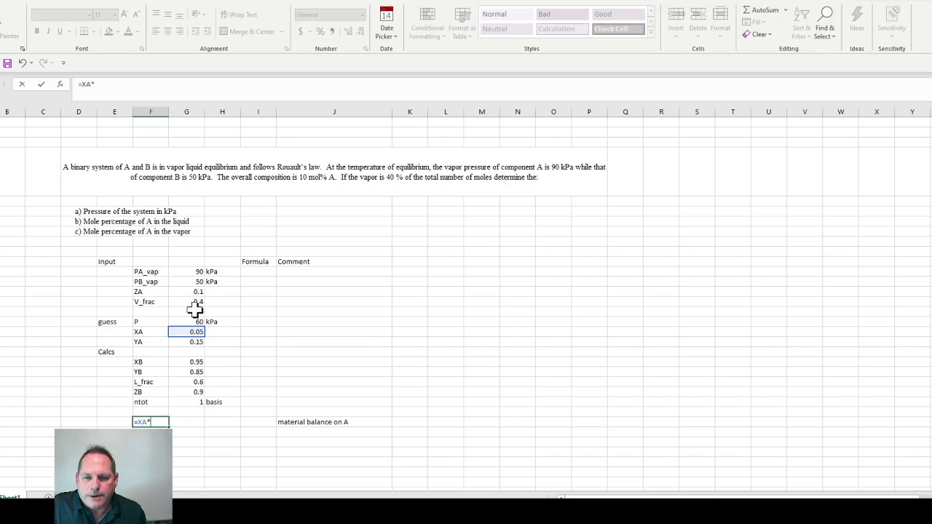
click(196, 382)
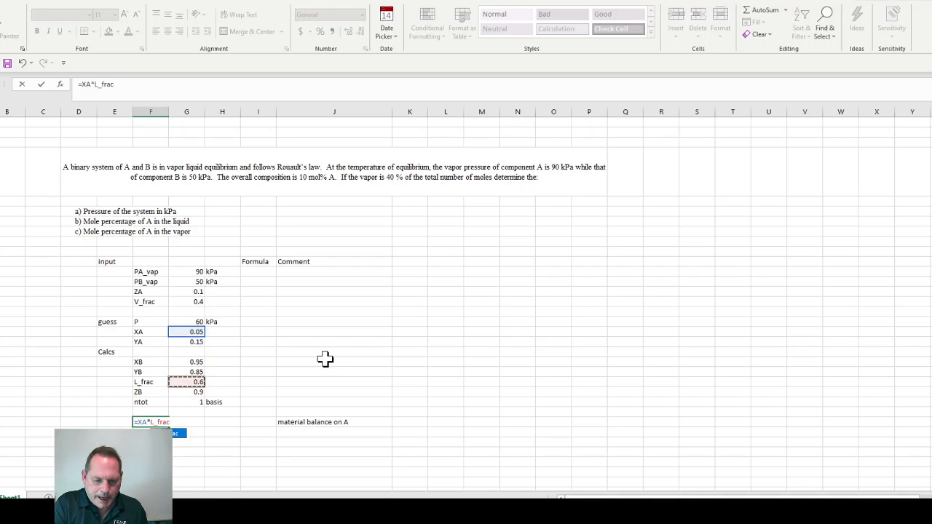
text(+)
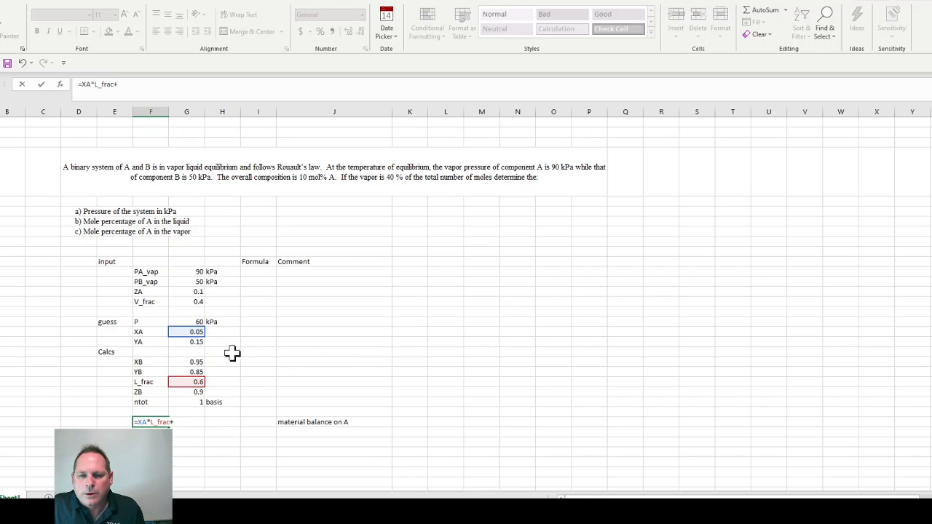
click(195, 341)
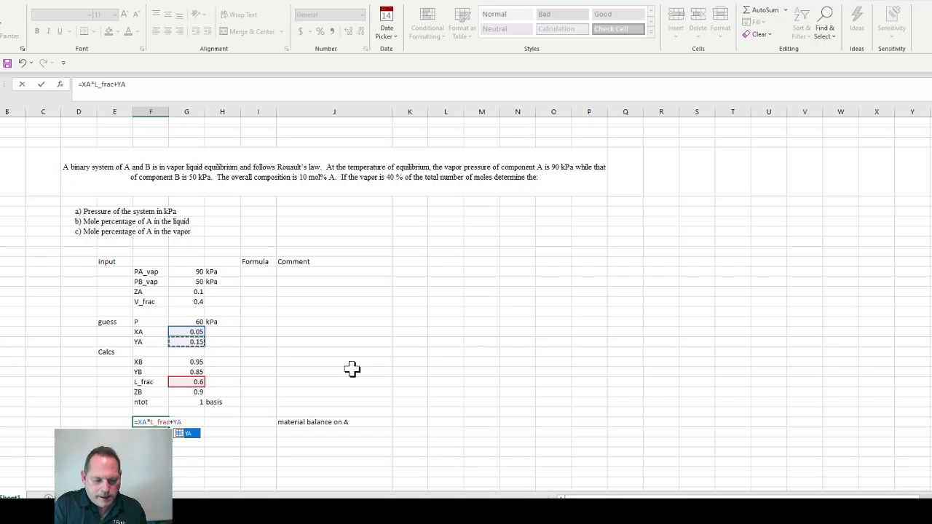
text(*)
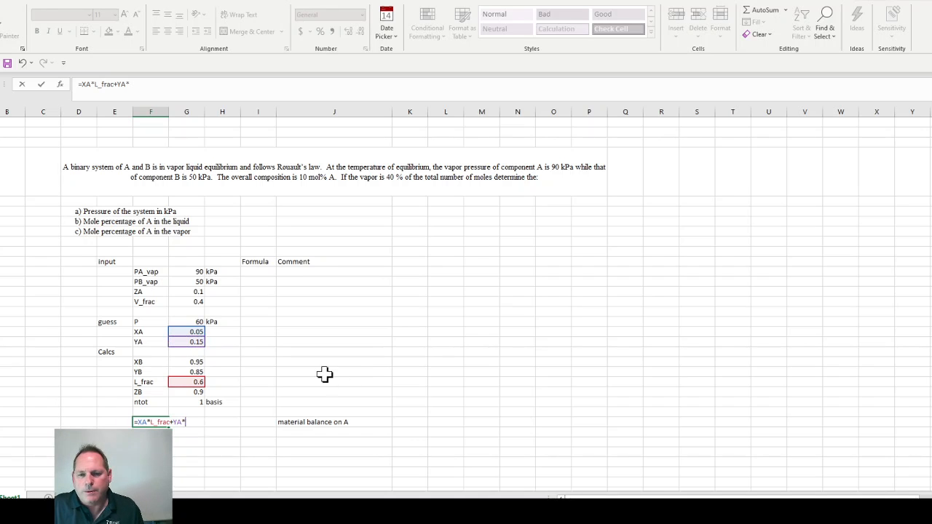
click(192, 302)
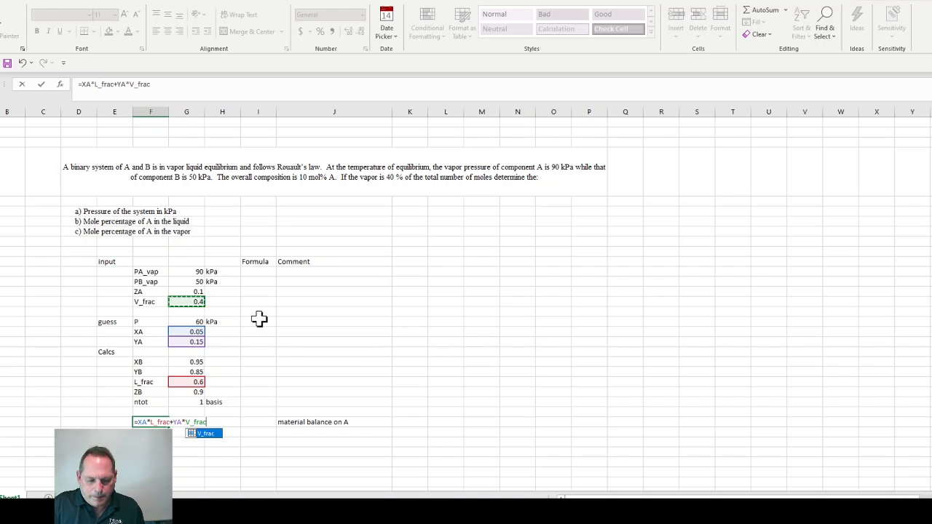
text(-)
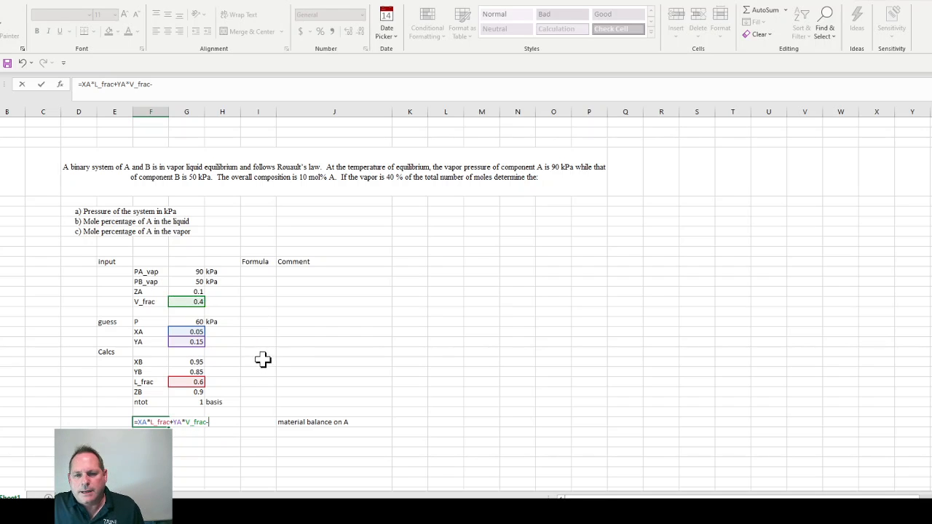
click(191, 291)
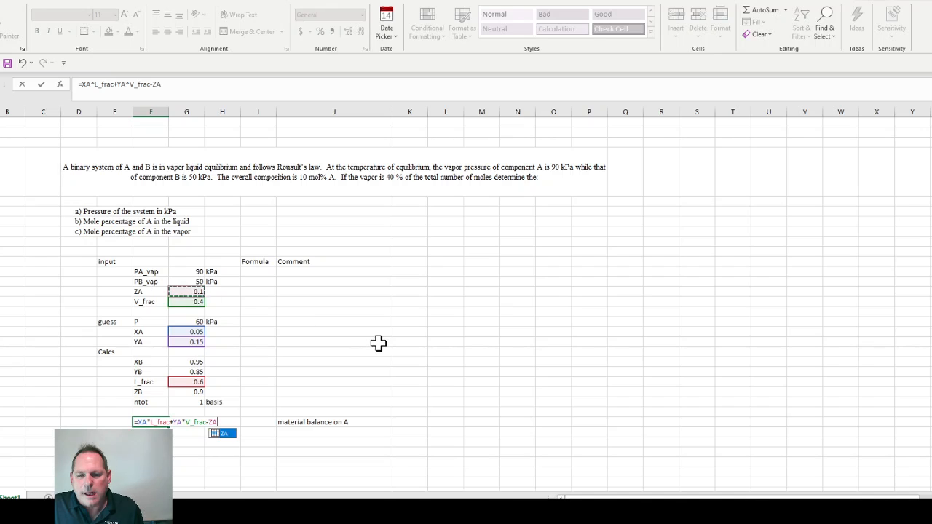
text(*)
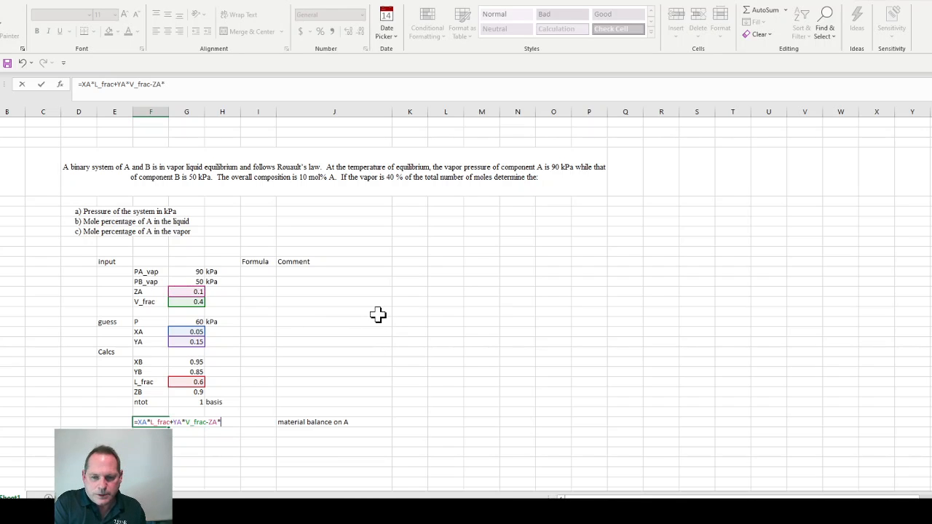
click(197, 402)
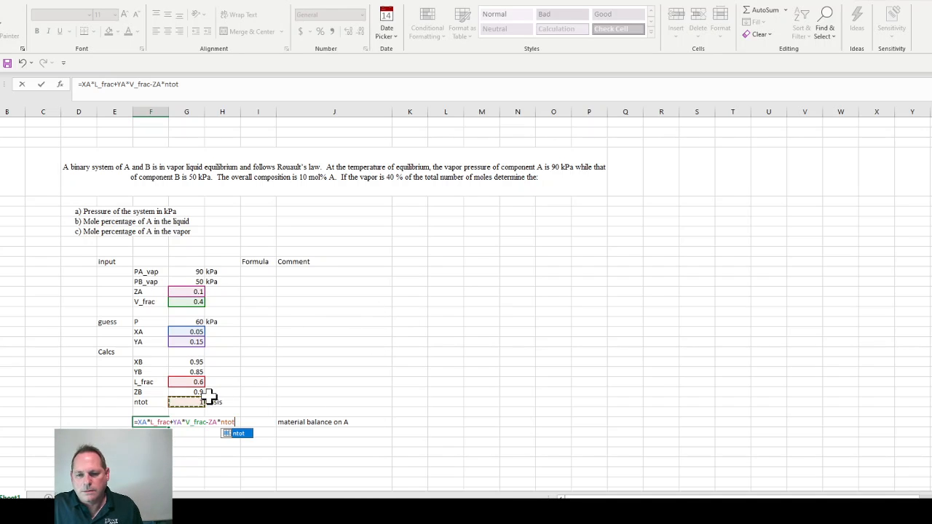
key(Tab)
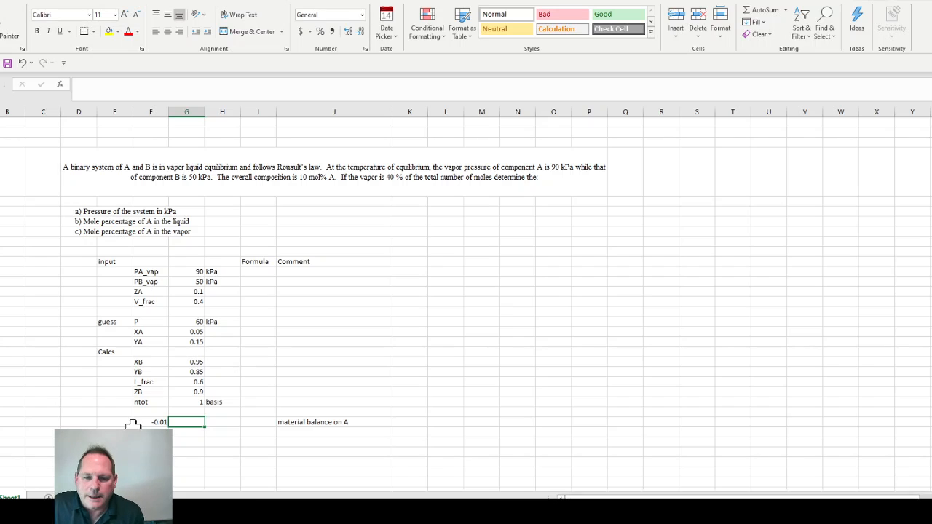
click(158, 421)
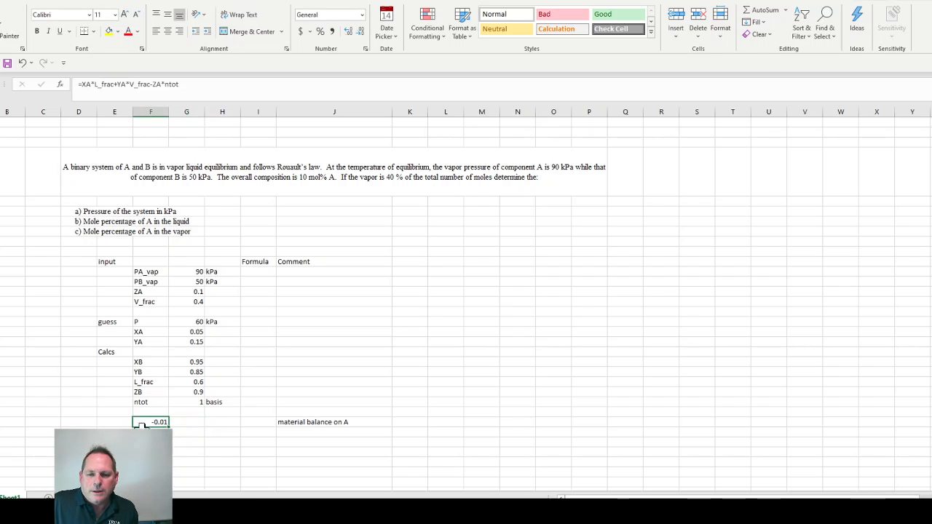
key(Return)
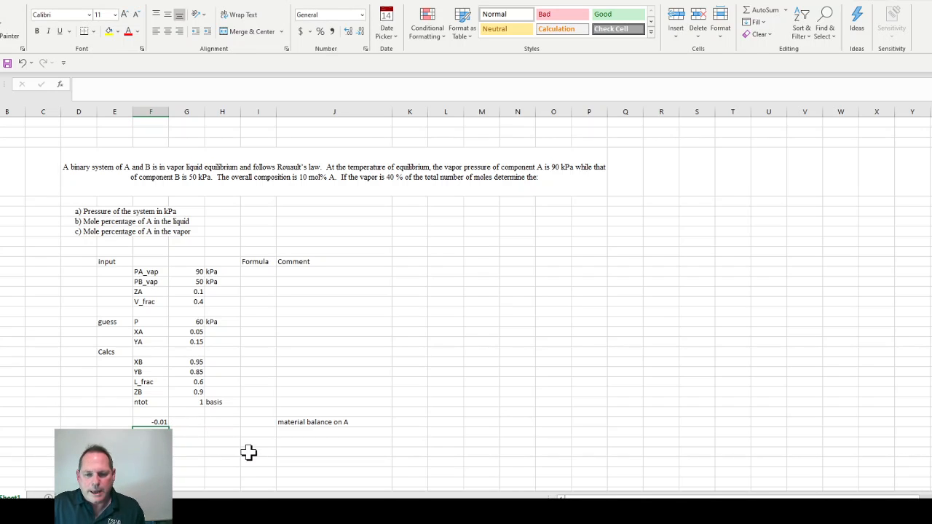
- Enter the comment "Raoult on A" in the Comment column, directly below "material balance on A"
text(=)
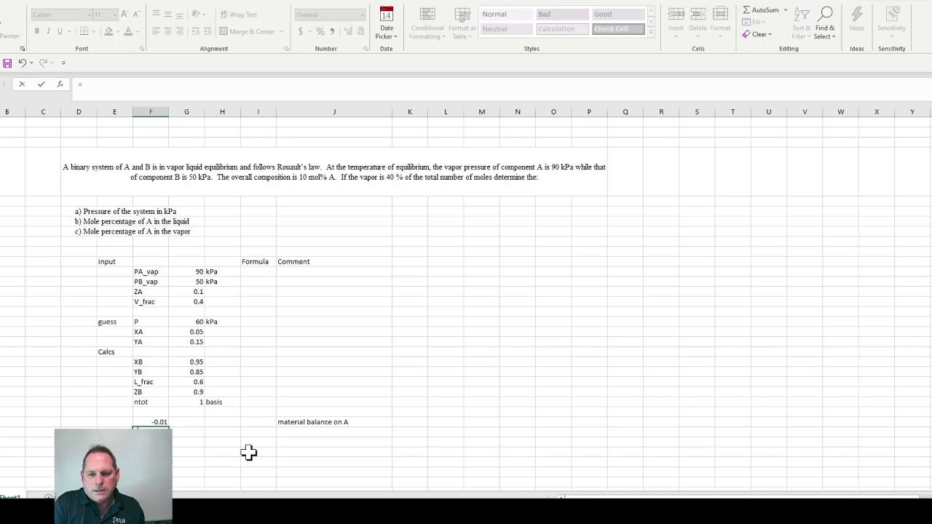
key(Escape)
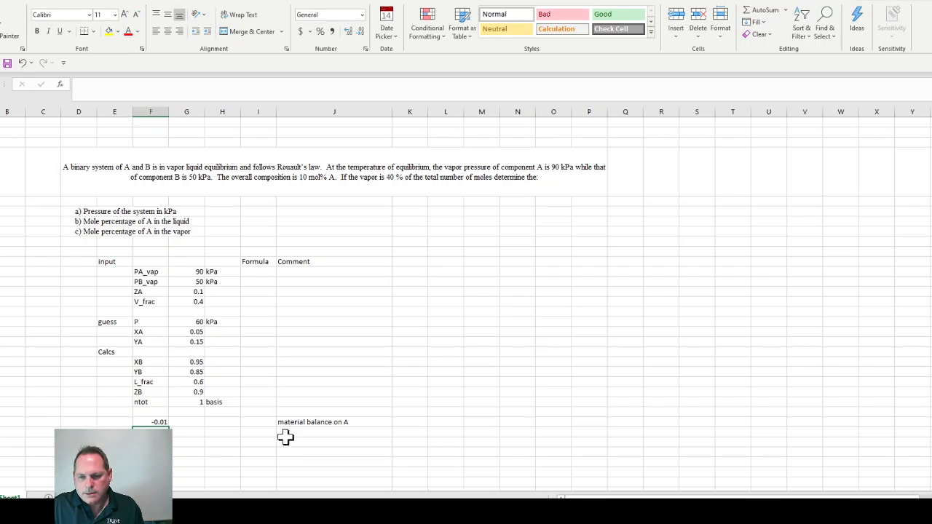
click(288, 433)
text(Raoult on A)
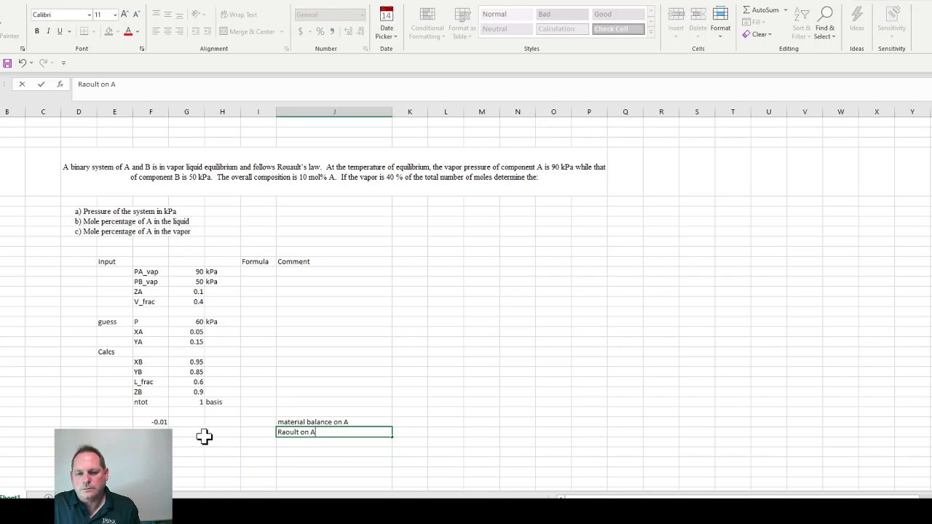
- Enter Raoult's law for A in column F of the "Raoult on A" row as =XA*PA_vap-YA*P
click(156, 423)
text(=)
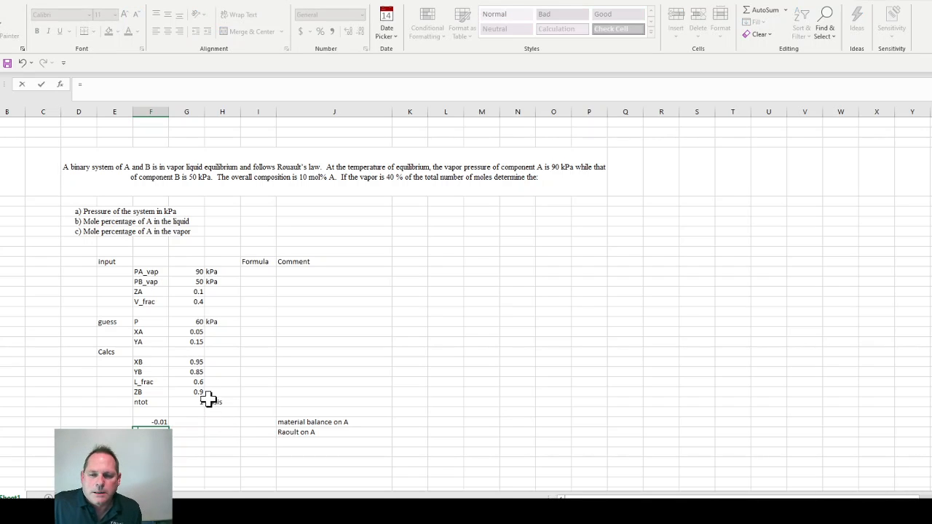
click(194, 333)
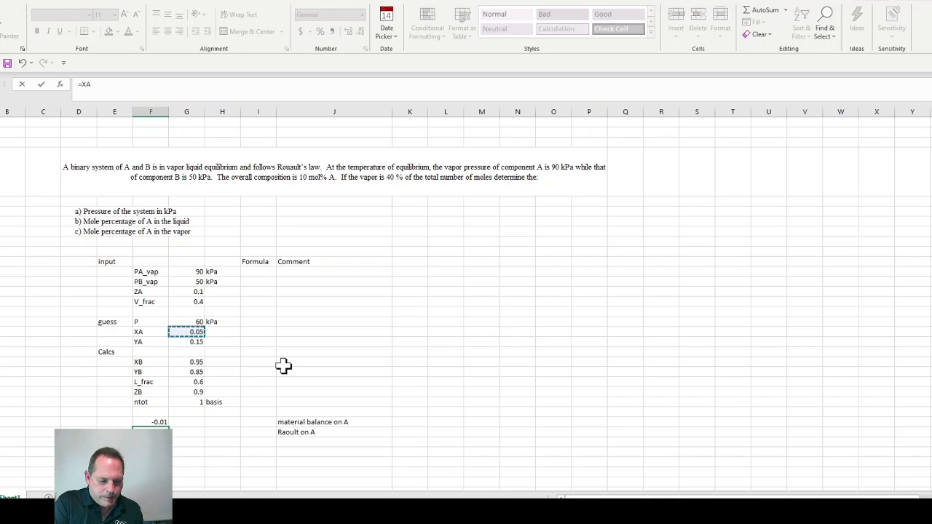
text(*)
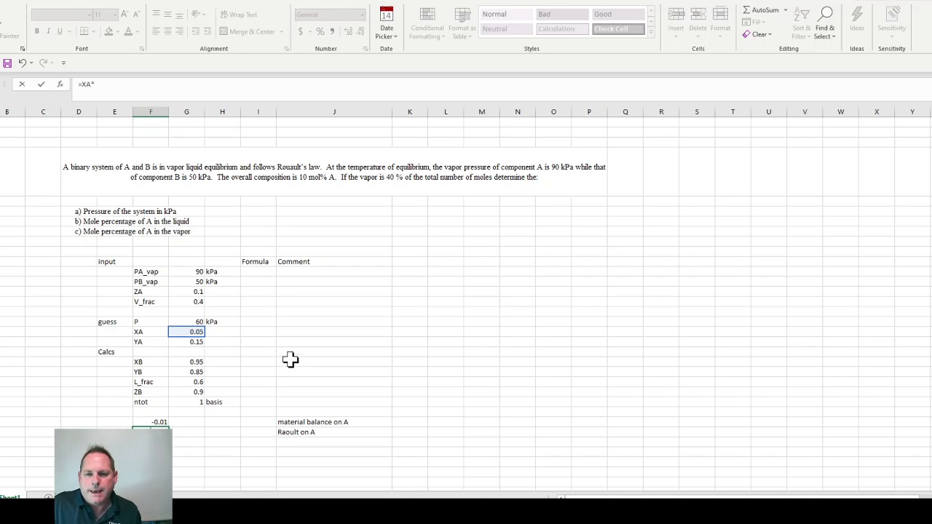
click(199, 272)
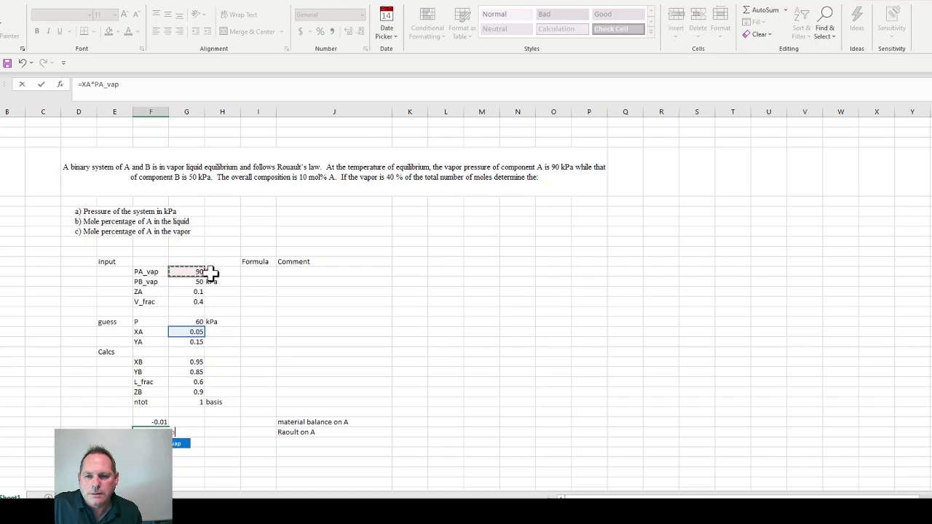
text(-)
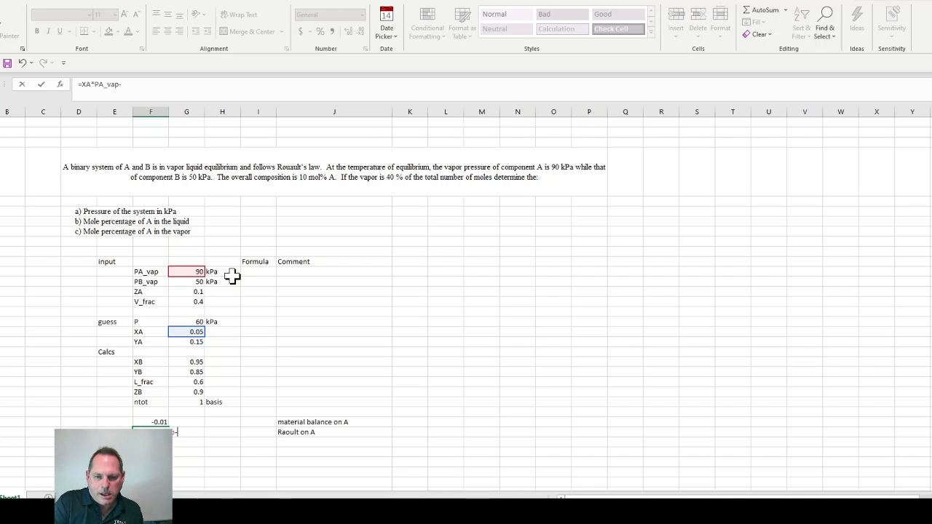
click(193, 342)
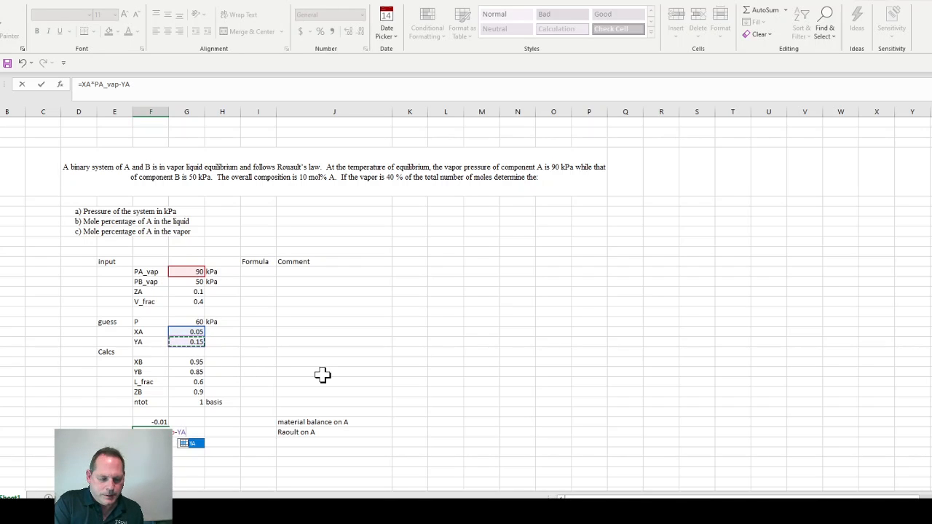
text(*)
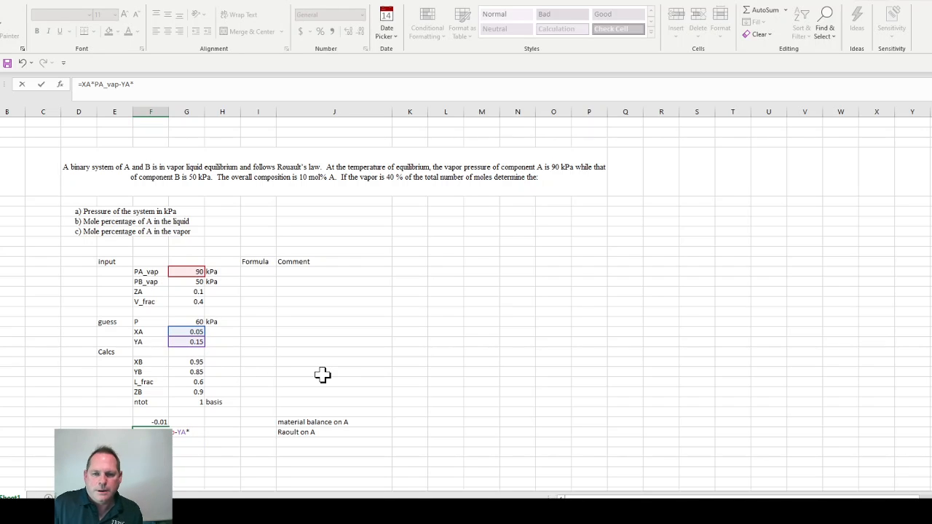
click(197, 323)
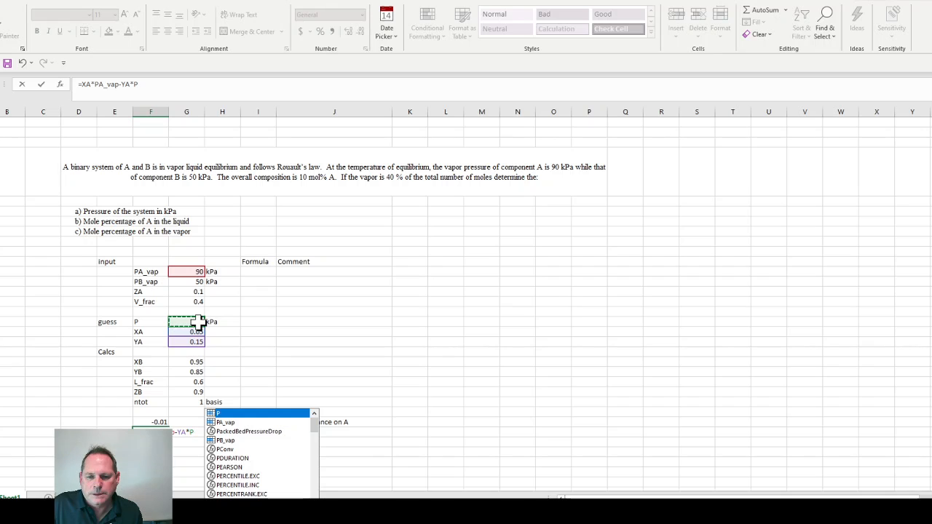
key(Tab)
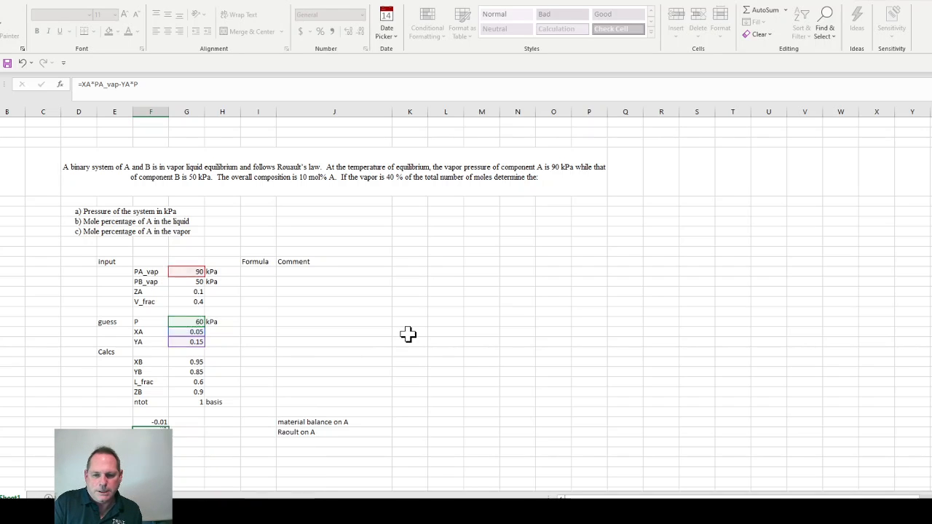
key(Tab)
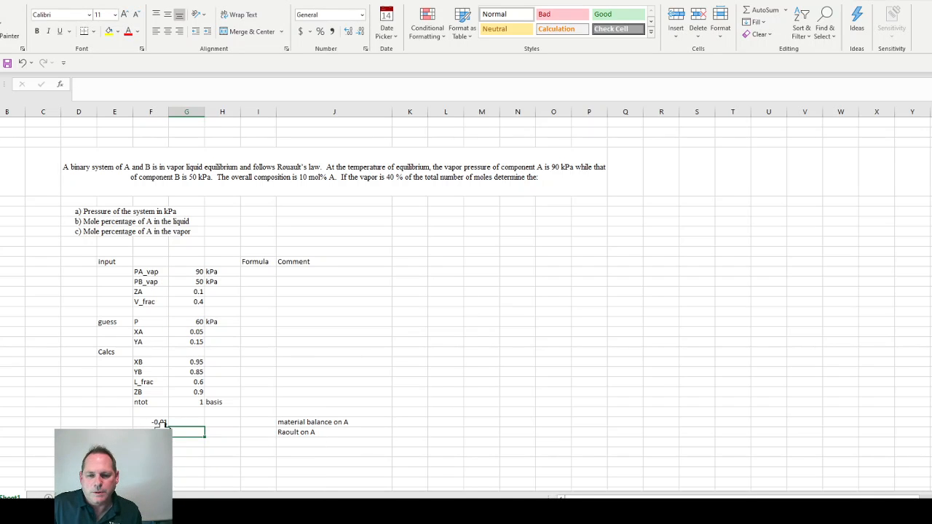
- Enter the comment "RaoulT on B" in the Comment column, directly below "Raoult on A"
click(310, 442)
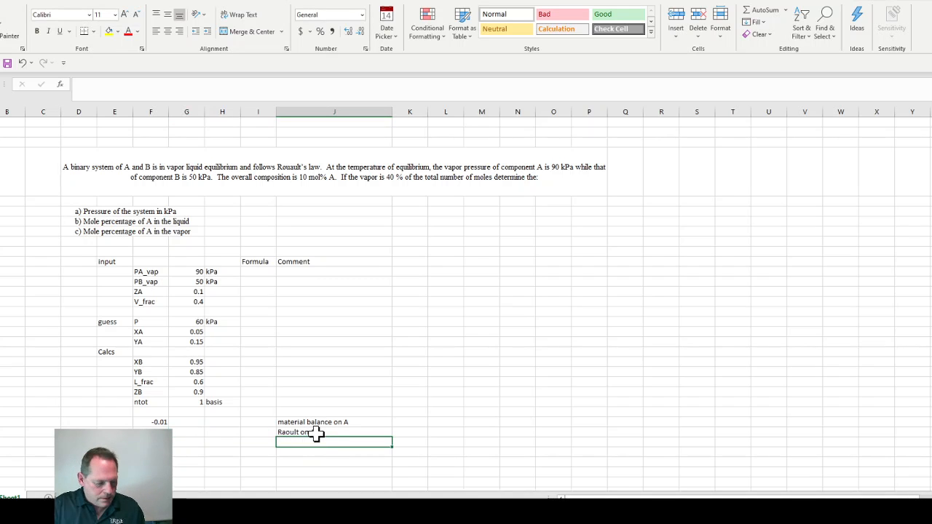
text(Raou)
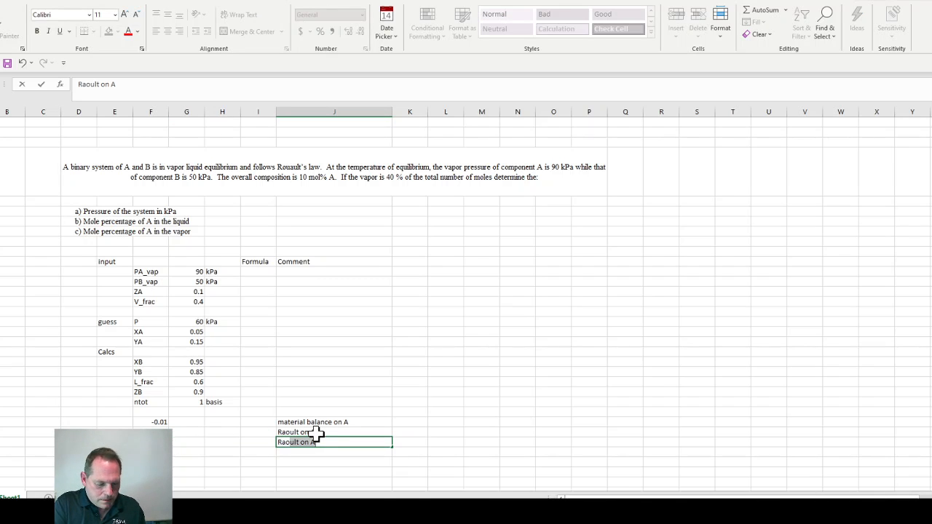
text(lT)
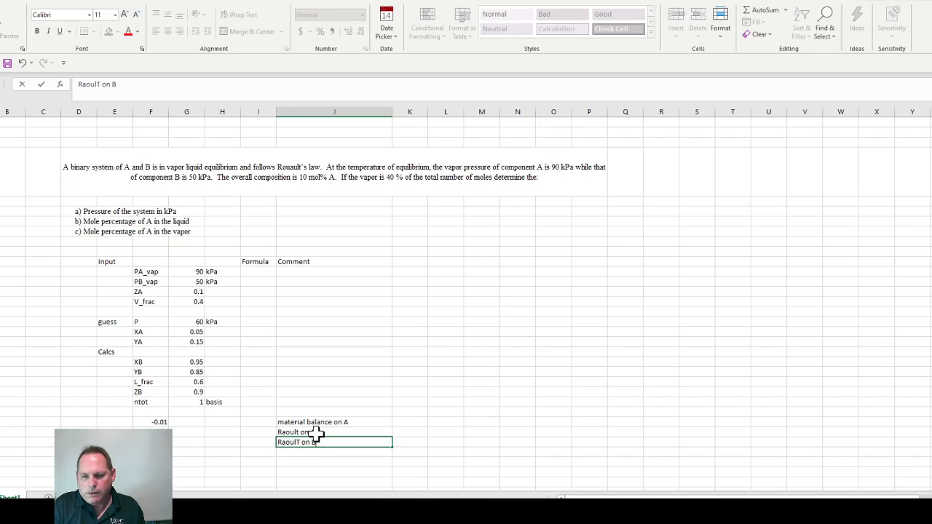
text( on B)
key(Return)
- Review the problem statement, the input, guess and calculated variables, and the material balance formula for A
scroll(276, 446, down, 4)
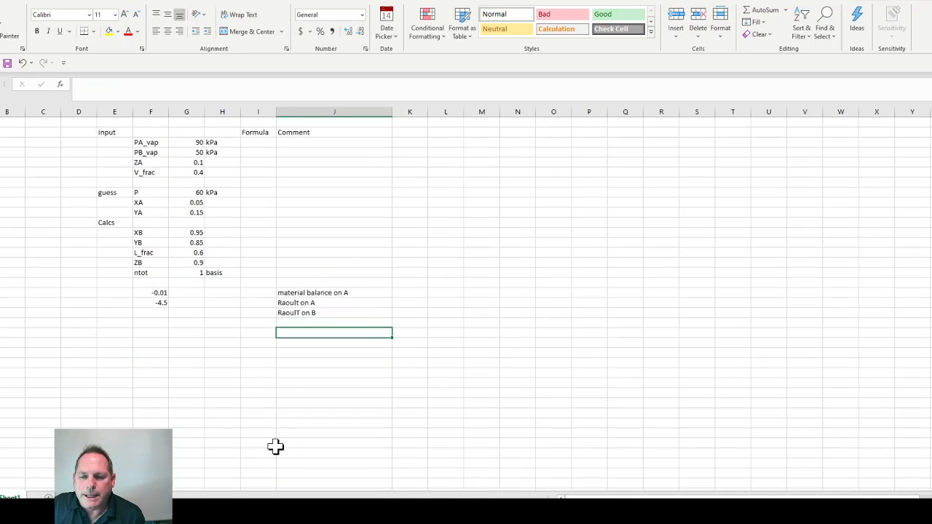
scroll(275, 446, down, 1)
click(158, 284)
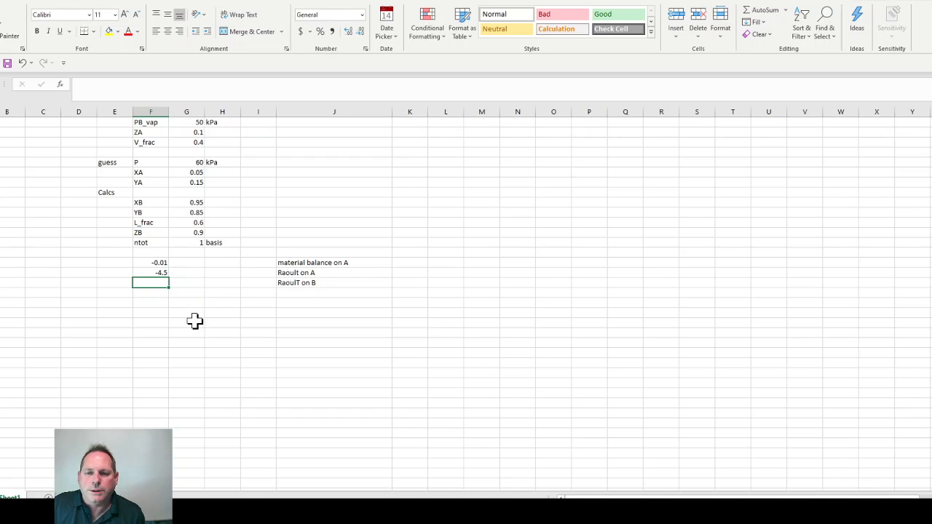
scroll(194, 306, up, 2)
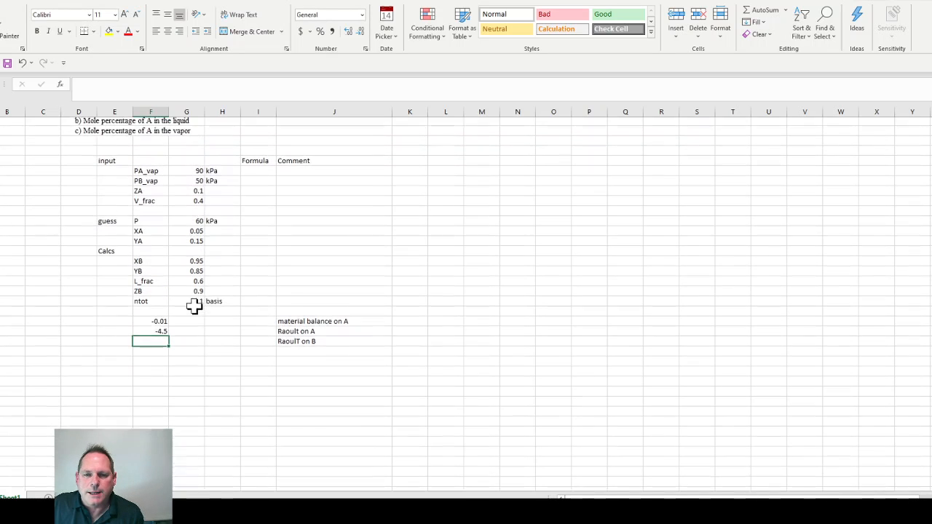
scroll(182, 307, up, 3)
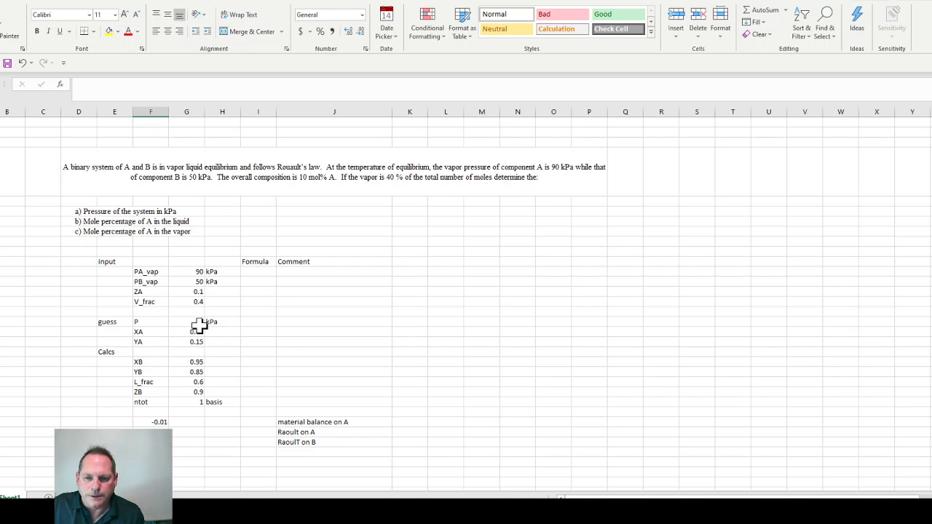
click(157, 421)
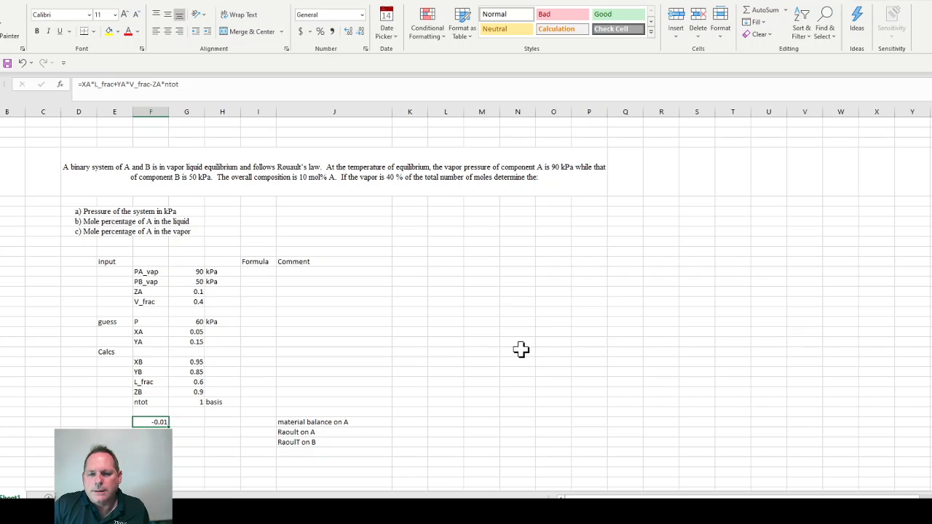
scroll(521, 349, up, 2)
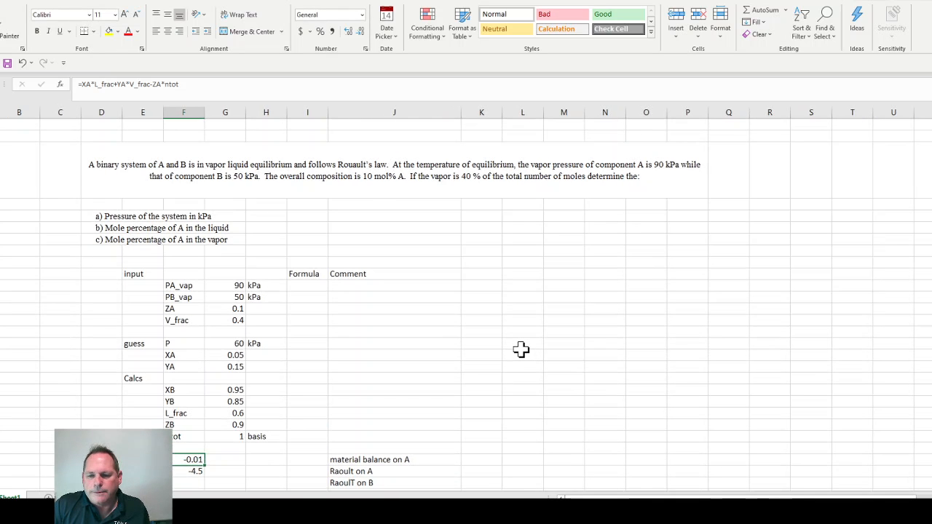
scroll(521, 349, down, 3)
scroll(522, 350, up, 1)
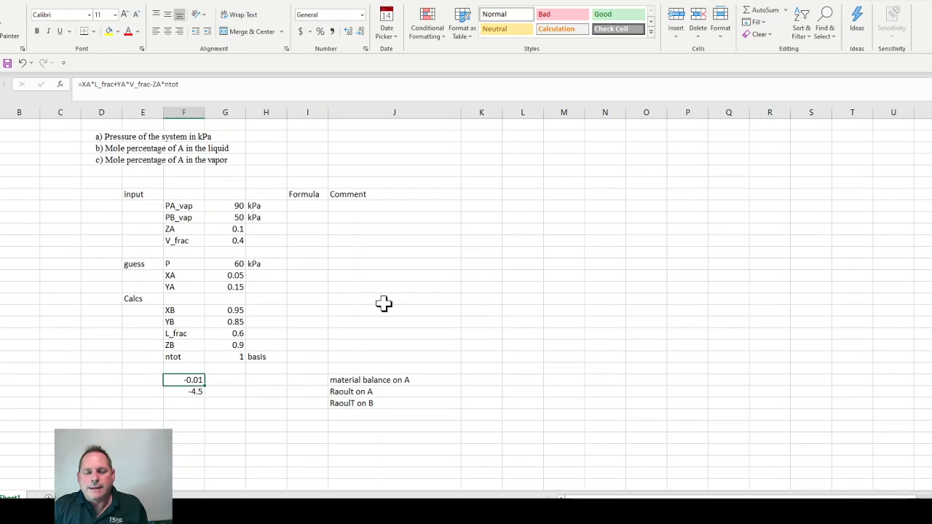